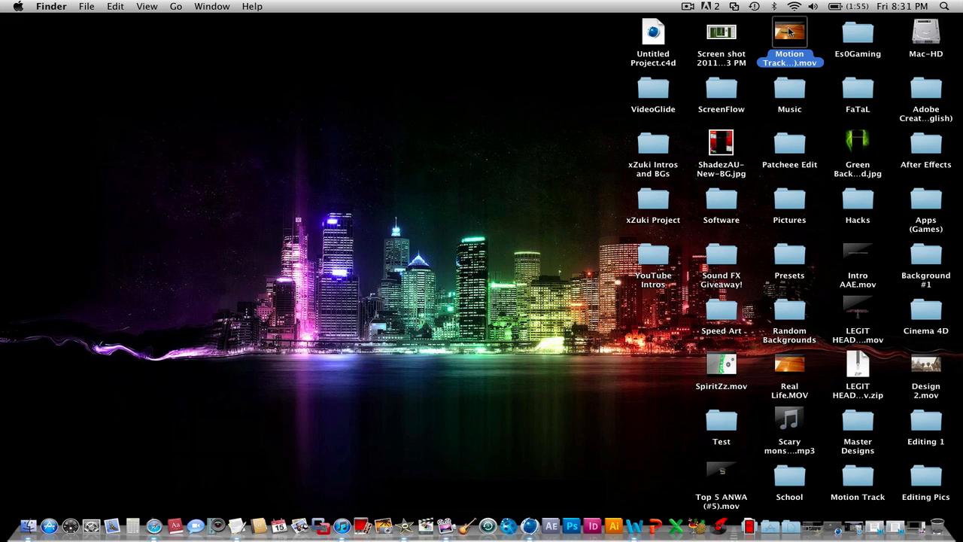
# Preview the finished Motion Tracking movie on the desktop, replay it from the start, and close the preview
pyautogui.press('space')
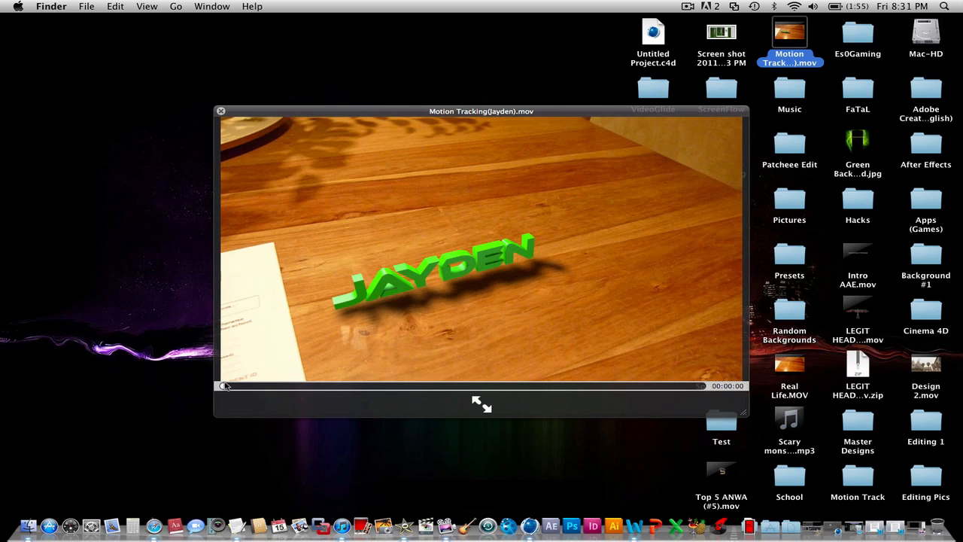
pyautogui.click(299, 386)
pyautogui.click(224, 387)
pyautogui.moveTo(220, 389); pyautogui.dragTo(209, 367)
pyautogui.press('space')
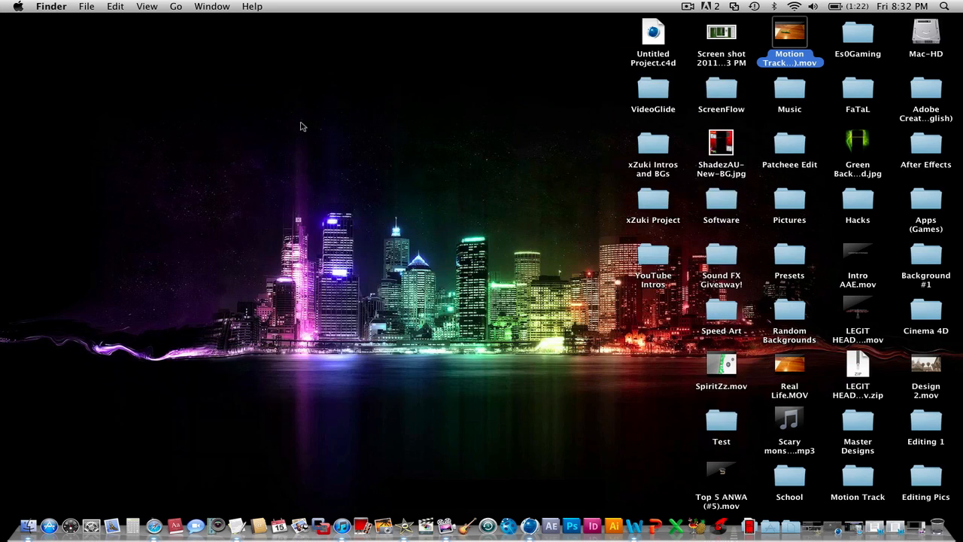
pyautogui.click(471, 175)
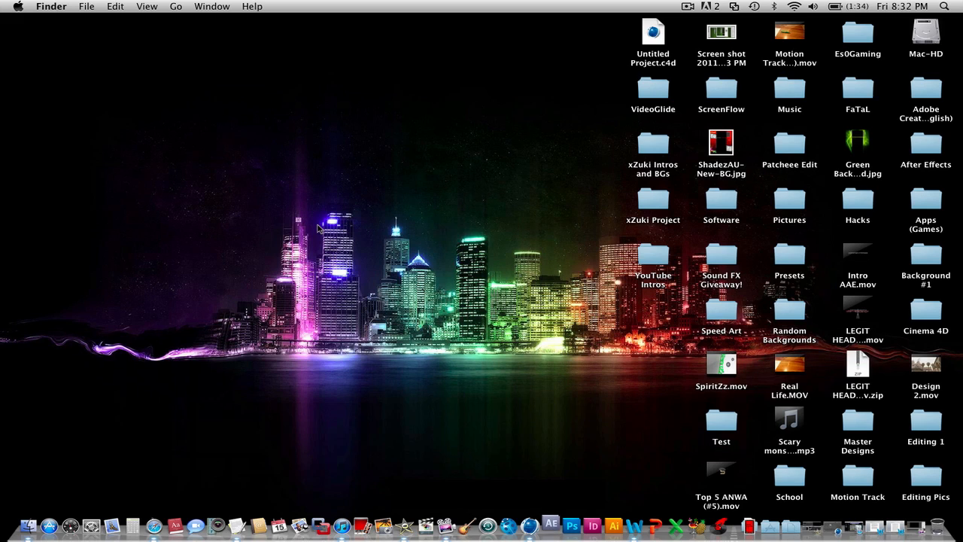
# Preview the desktop files Real Life.MOV and ShadezAU-New-BG.jpg, closing each preview
pyautogui.click(786, 366)
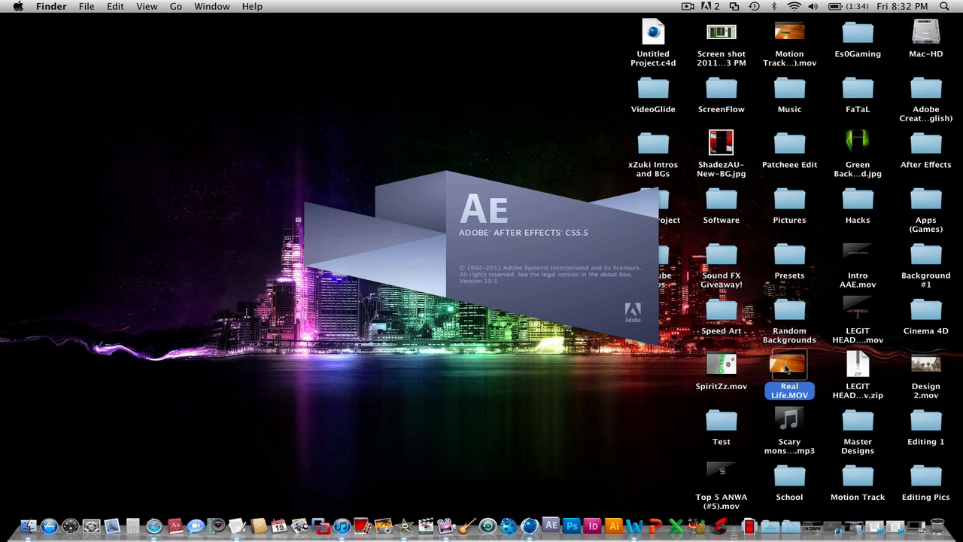
pyautogui.press('space')
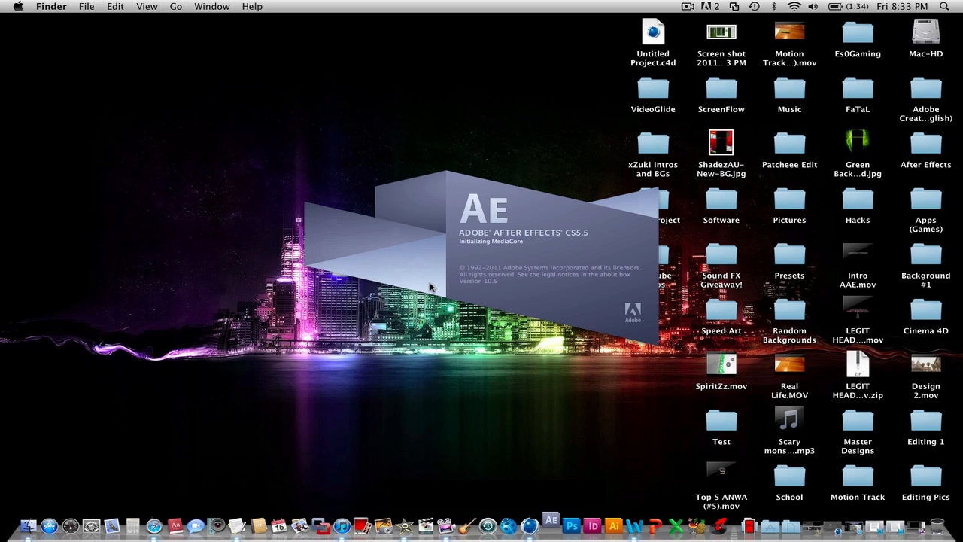
pyautogui.click(721, 152)
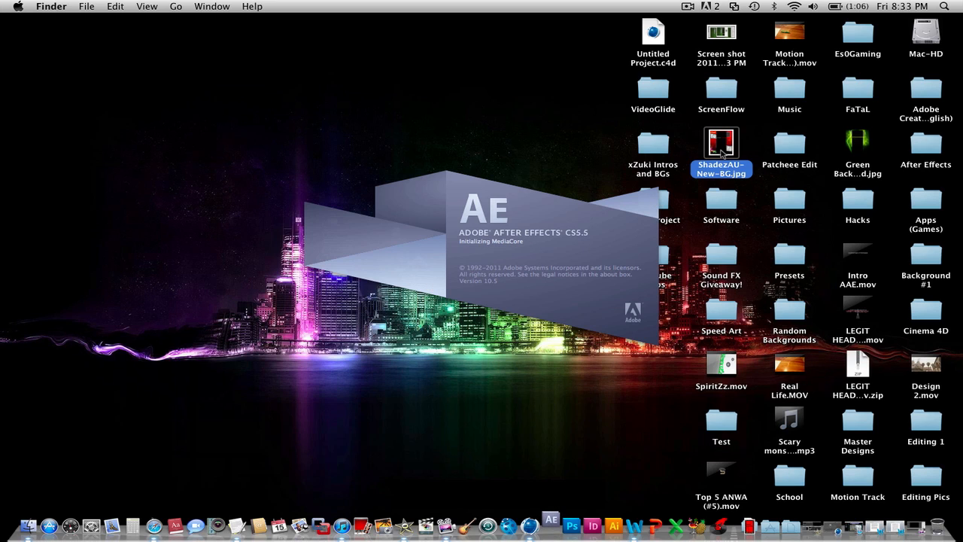
pyautogui.press('space')
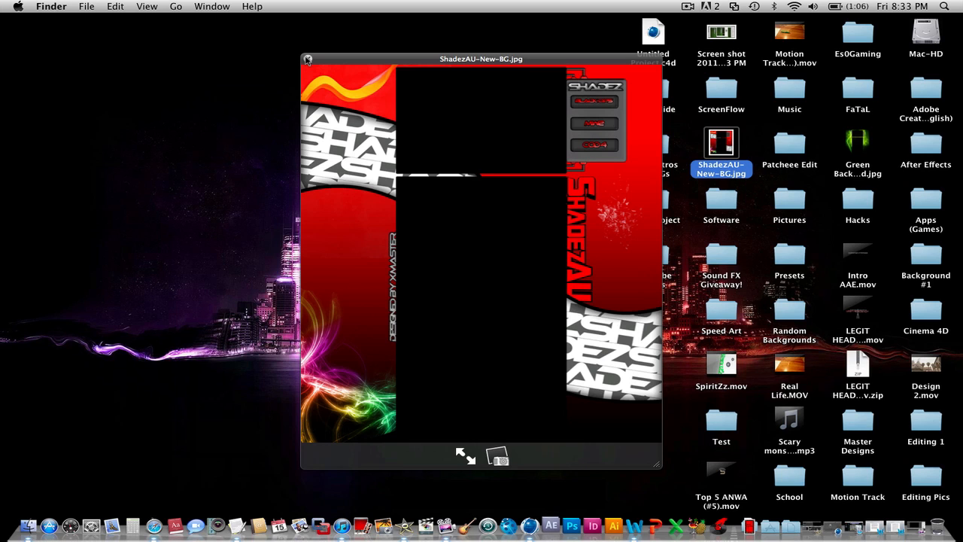
pyautogui.click(308, 60)
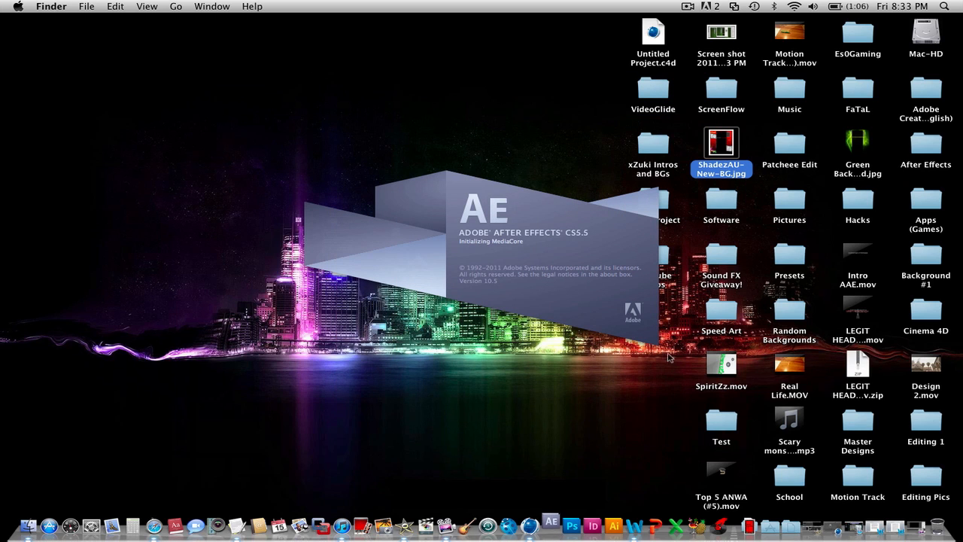
pyautogui.click(729, 500)
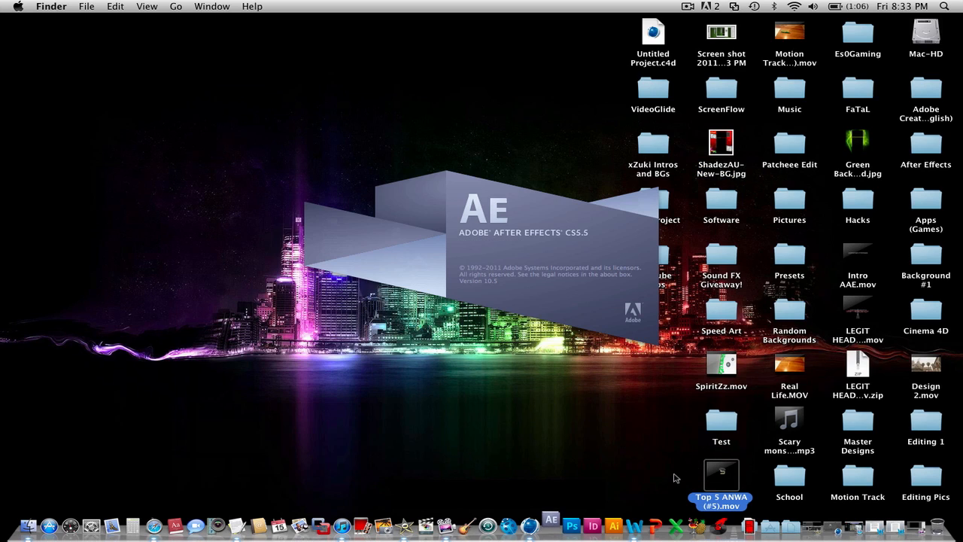
pyautogui.click(675, 483)
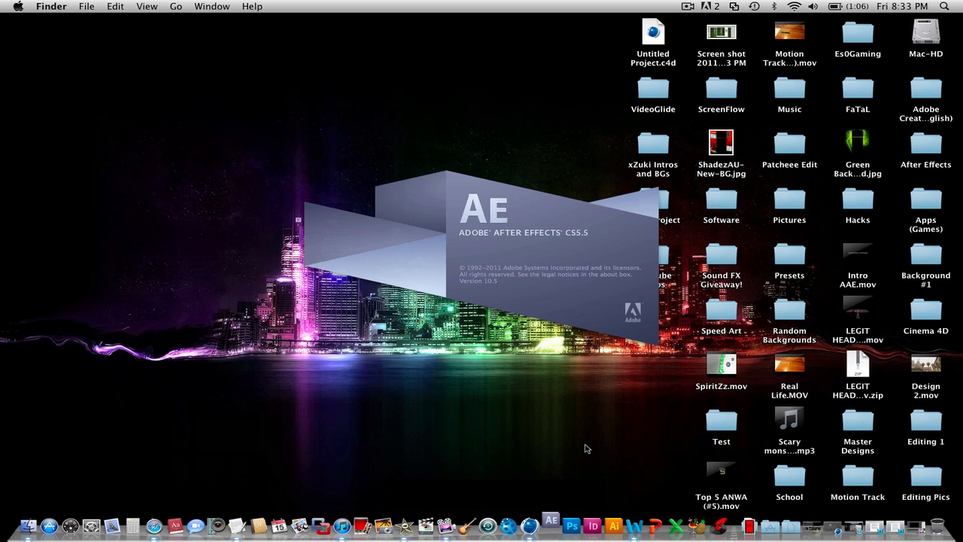
pyautogui.click(654, 142)
pyautogui.click(492, 124)
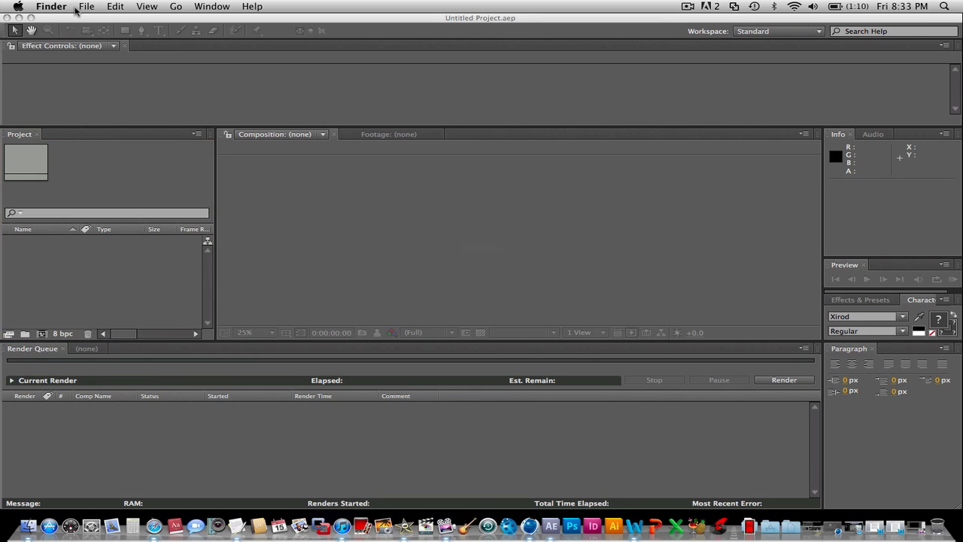
# In After Effects, import Real Life.MOV from the recent footage and create a new composition from it
pyautogui.click(77, 16)
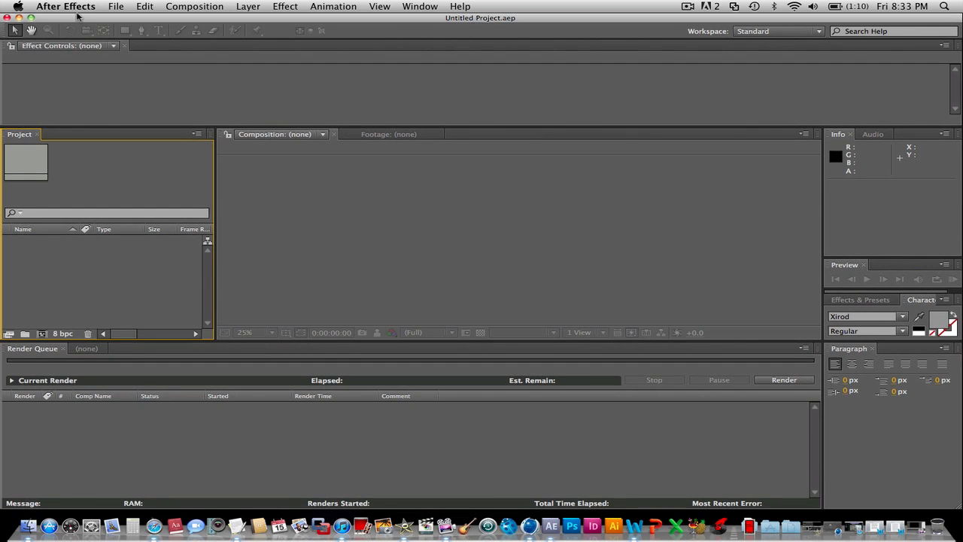
pyautogui.click(117, 6)
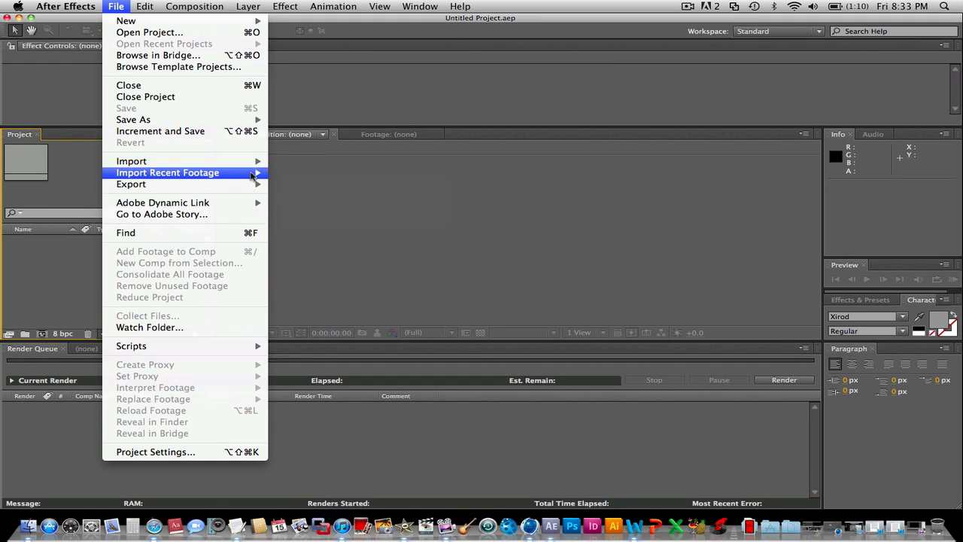
pyautogui.moveTo(256, 172)
pyautogui.click(301, 180)
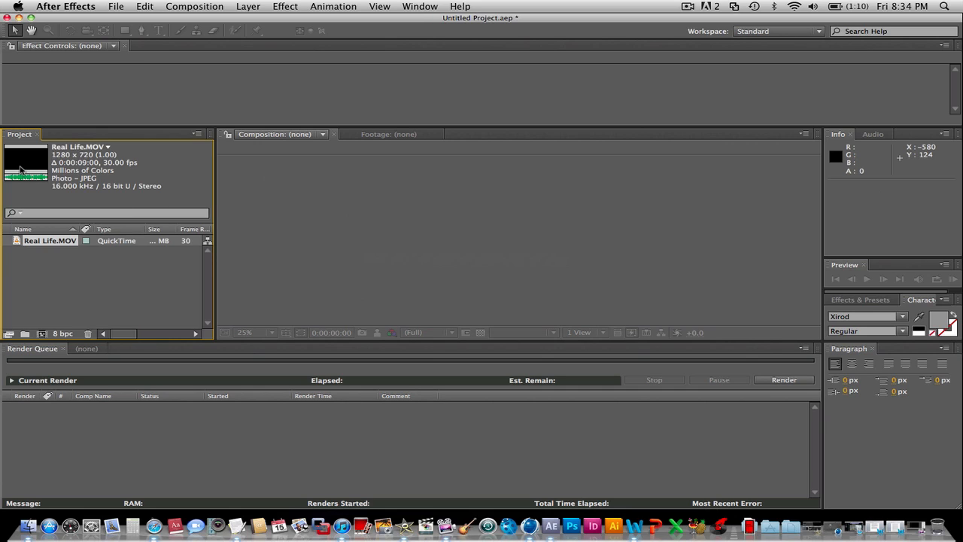
pyautogui.moveTo(18, 166); pyautogui.dragTo(44, 333)
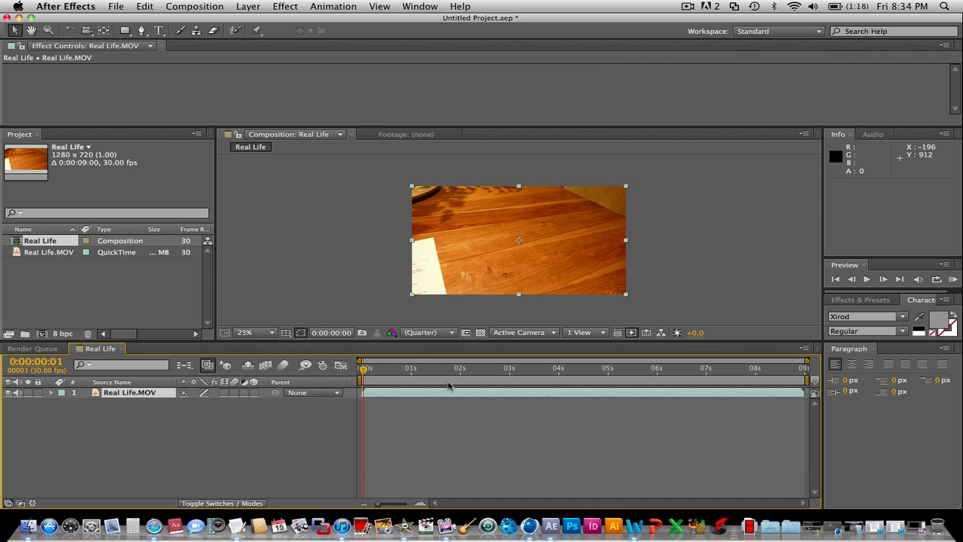
# Queue the Real Life composition for rendering as a movie and set its output module format to PNG Sequence
pyautogui.click(186, 6)
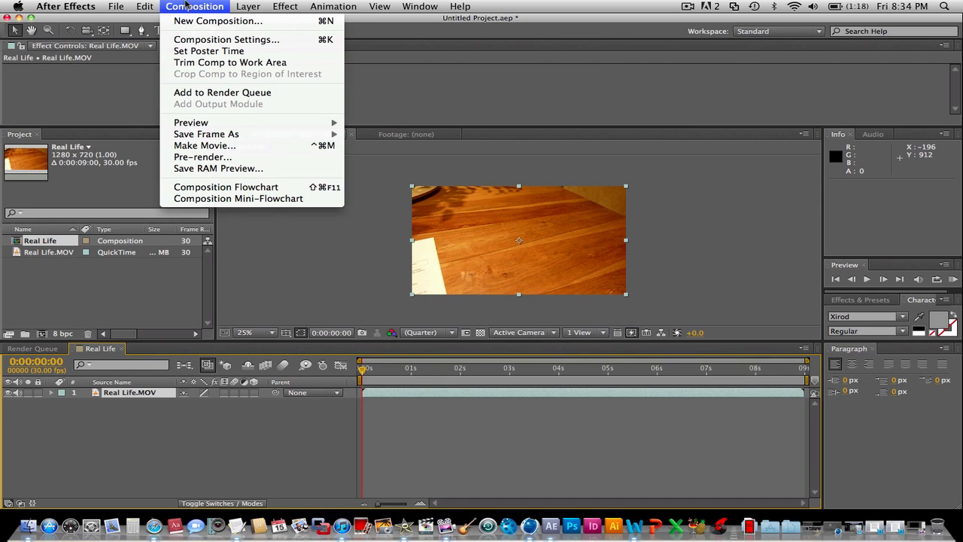
pyautogui.click(65, 179)
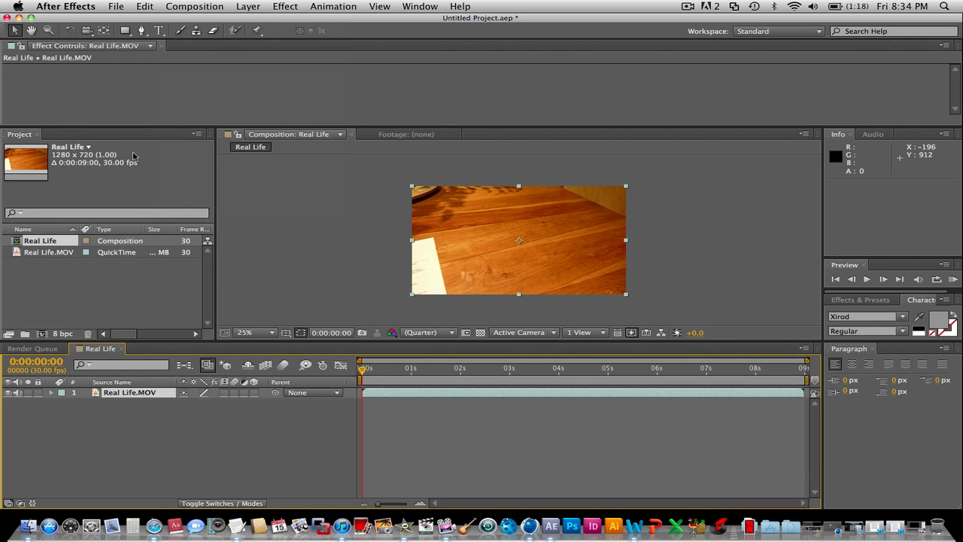
pyautogui.click(204, 7)
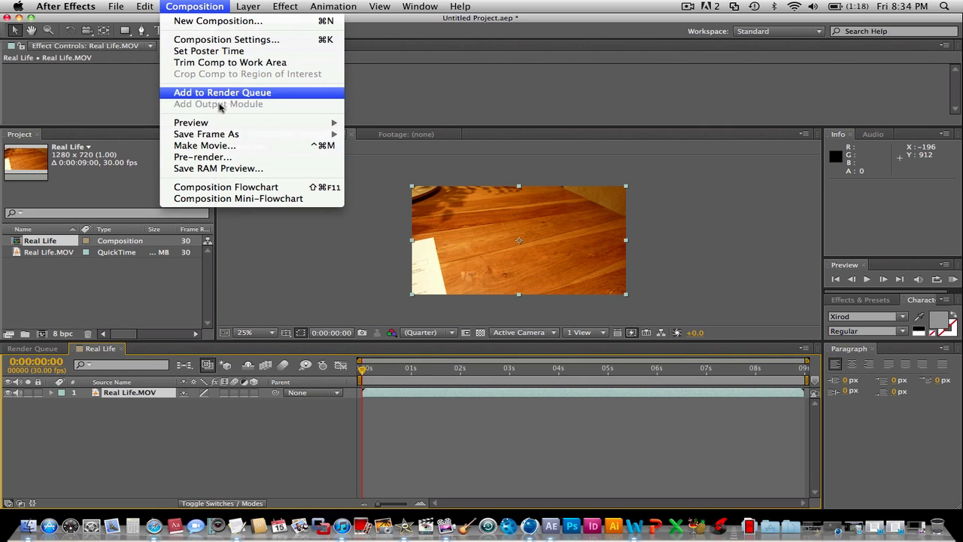
pyautogui.click(233, 146)
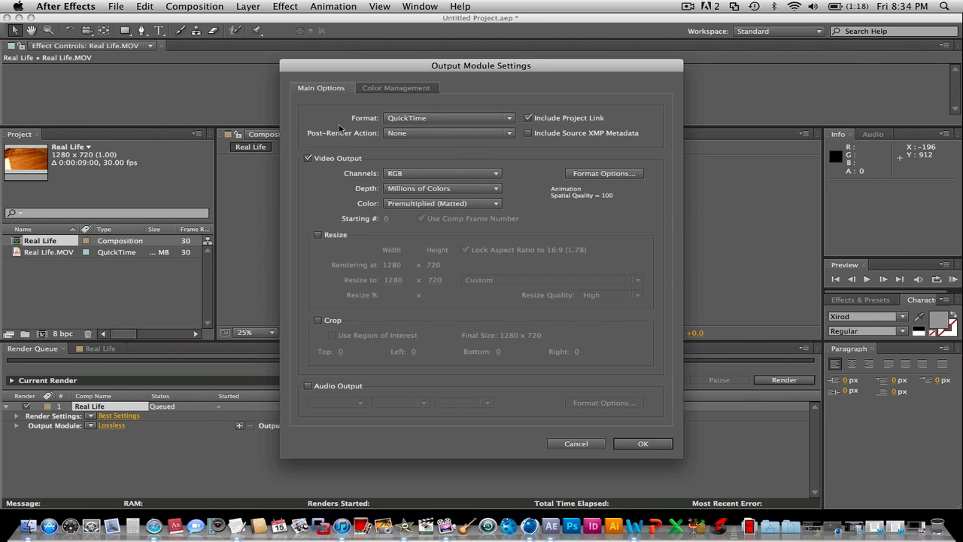
pyautogui.click(386, 118)
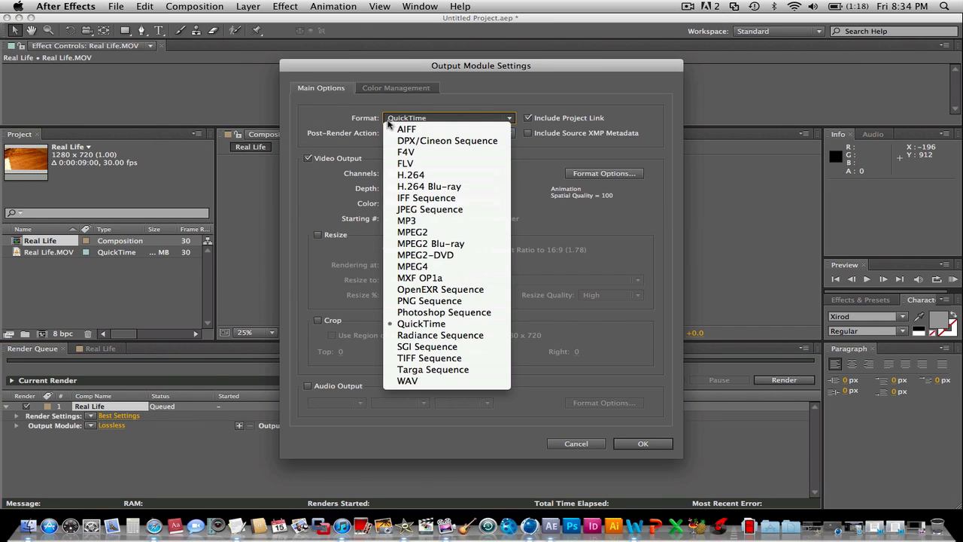
pyautogui.click(429, 301)
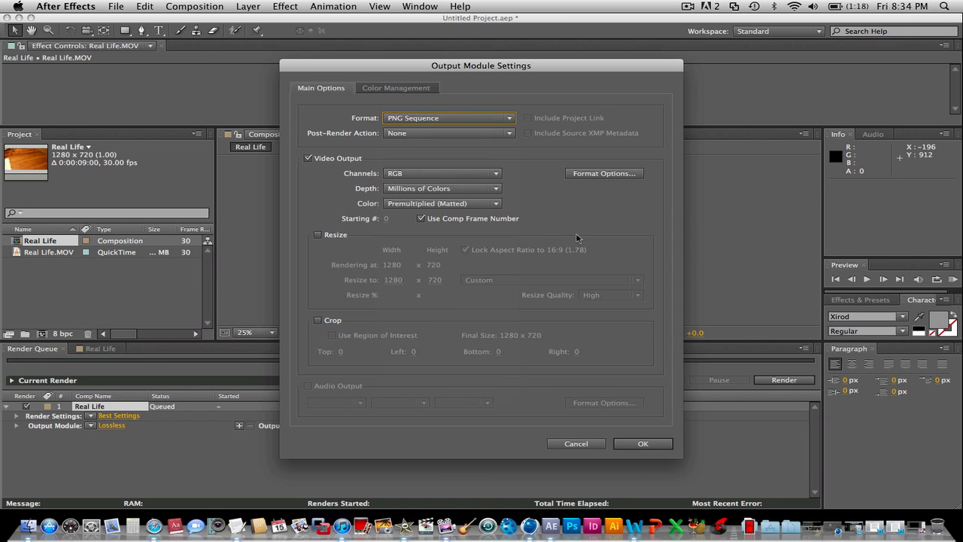
pyautogui.click(636, 444)
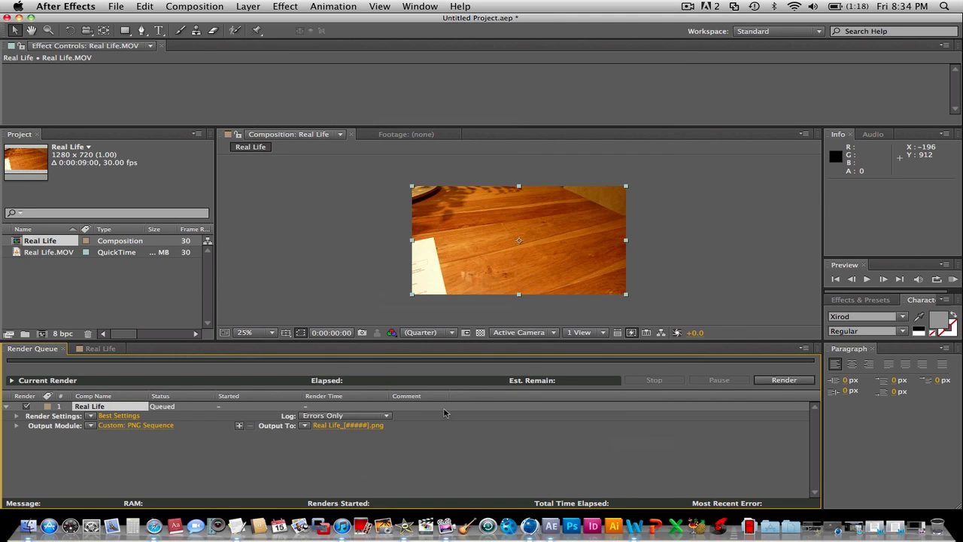
# Browse the render output destination to the Real life folder in Desktop > Motion Track and leave without saving
pyautogui.click(344, 426)
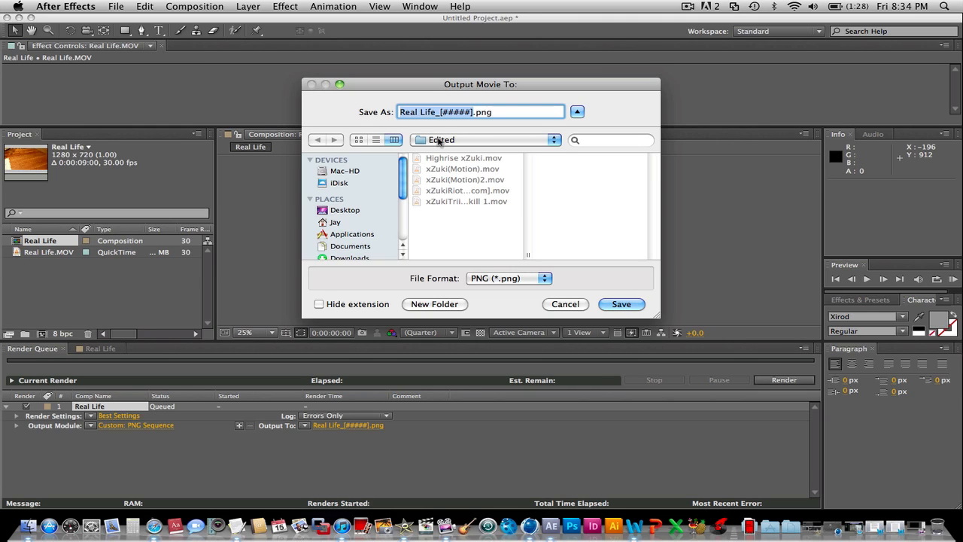
pyautogui.click(342, 211)
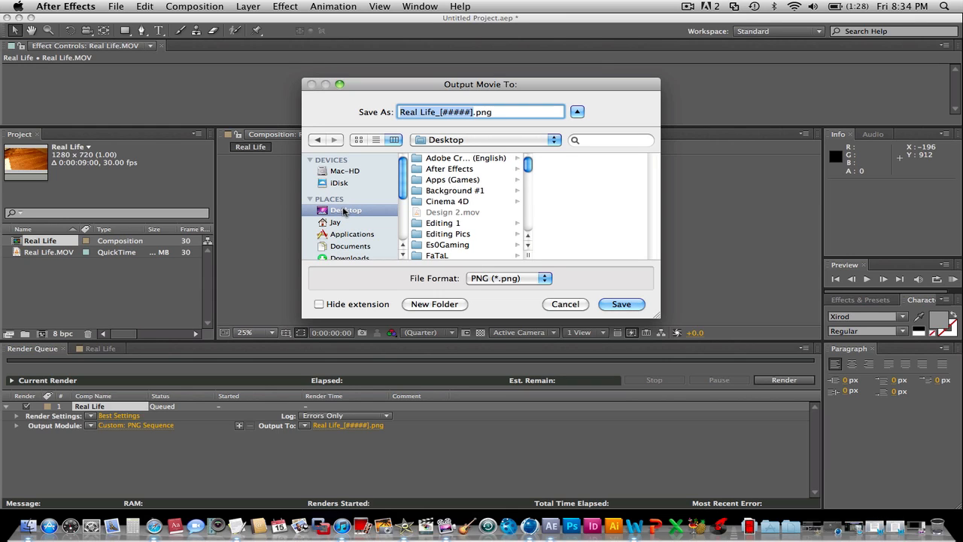
pyautogui.scroll(-2, 470, 195)
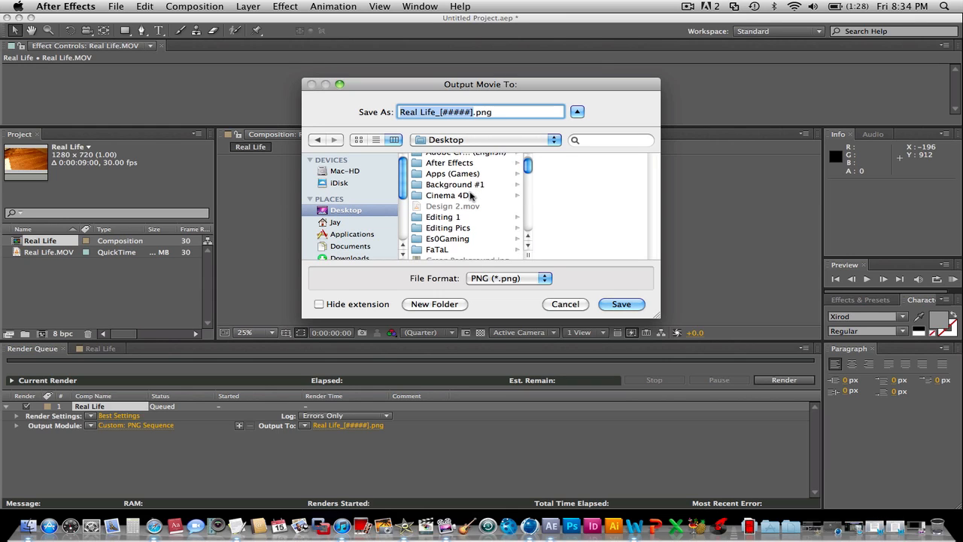
pyautogui.scroll(-3, 425, 225)
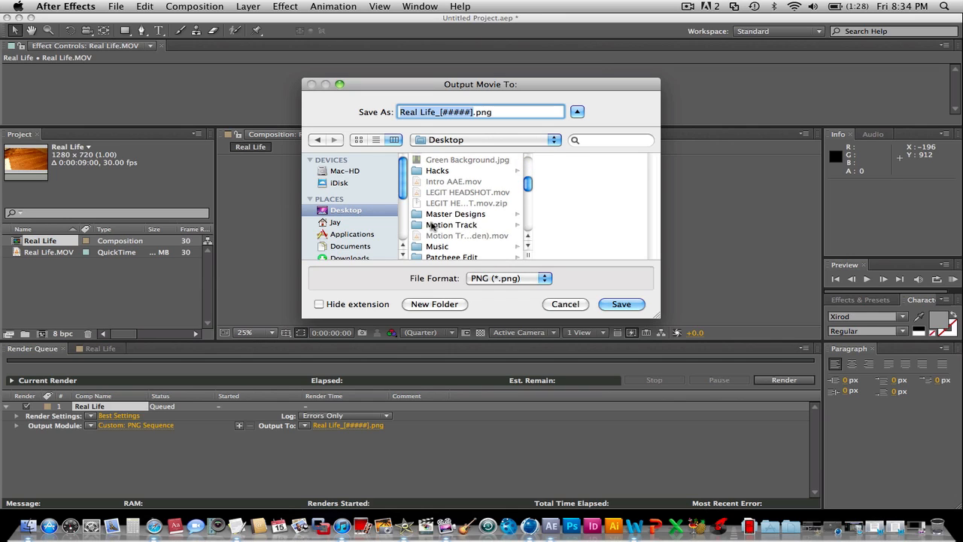
pyautogui.click(433, 225)
pyautogui.press('Right')
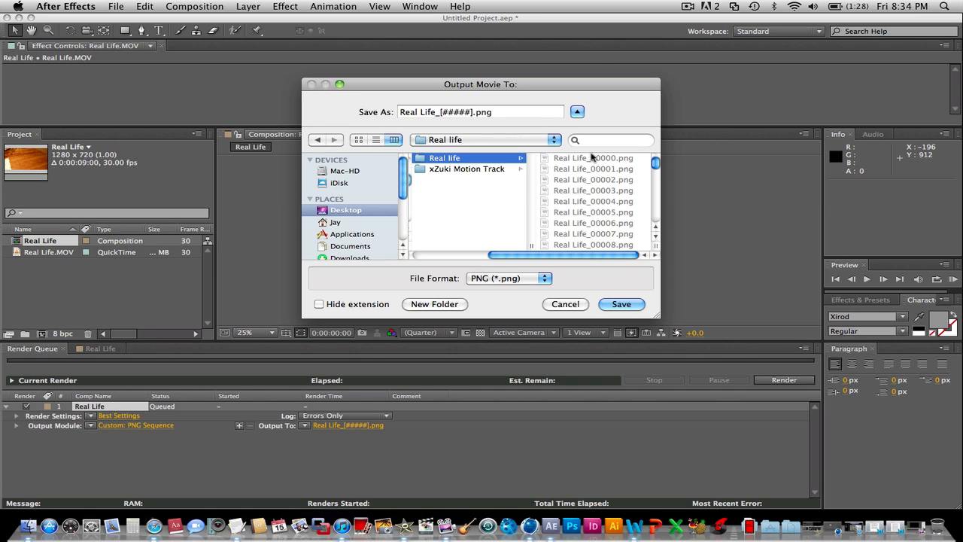
pyautogui.click(562, 304)
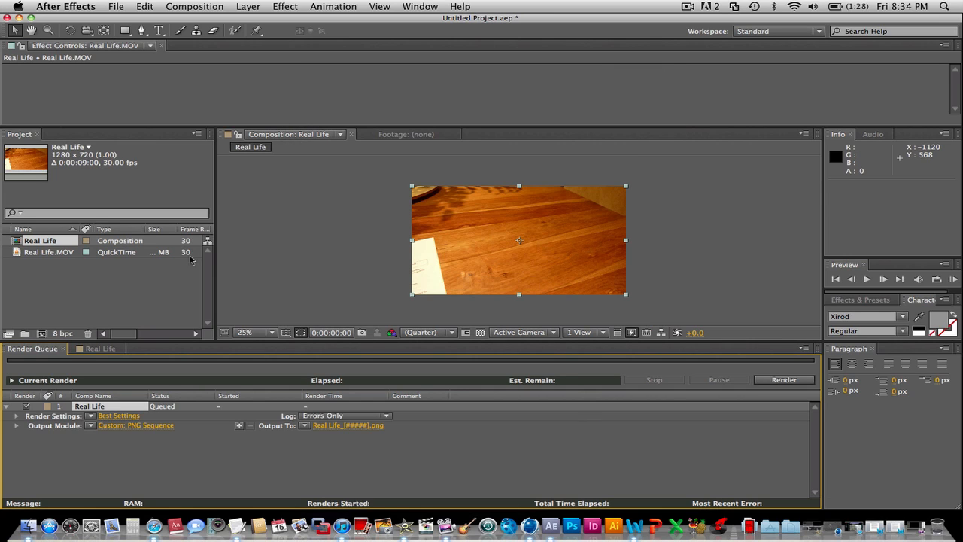
# Minimize the After Effects project window and launch boujou
pyautogui.click(18, 17)
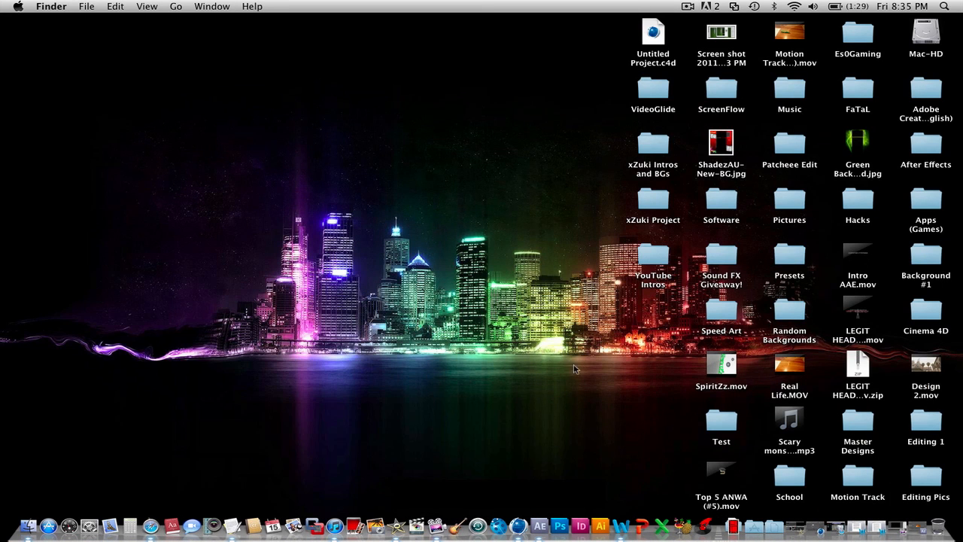
pyautogui.click(497, 521)
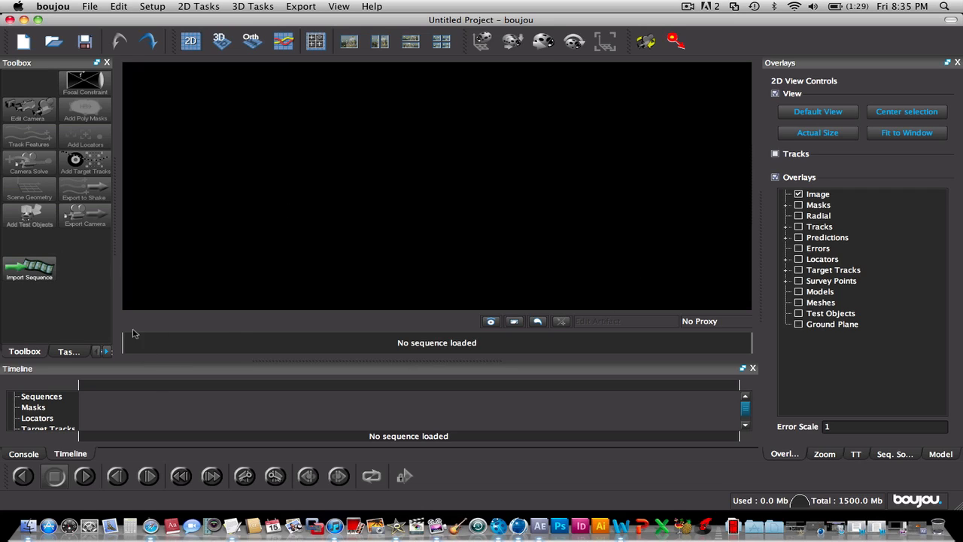
pyautogui.click(94, 7)
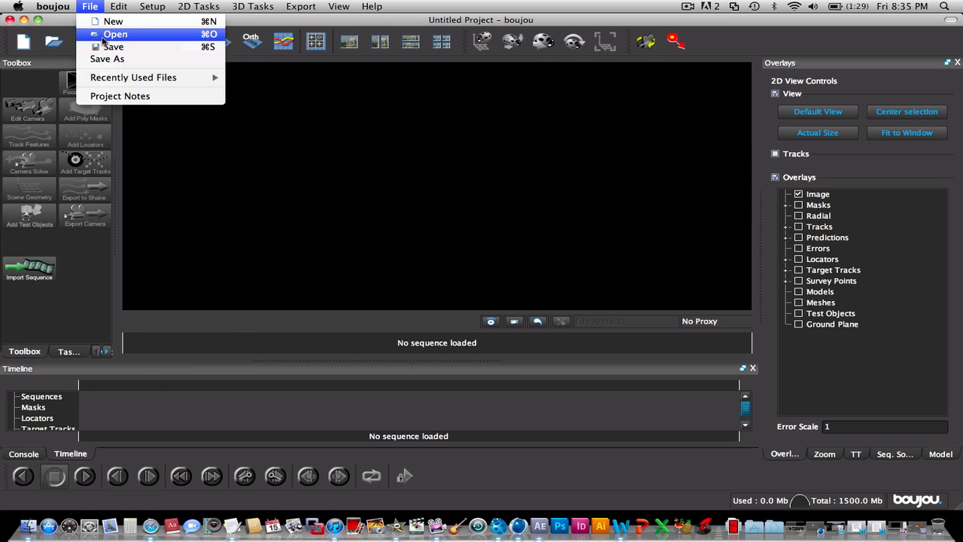
pyautogui.click(106, 37)
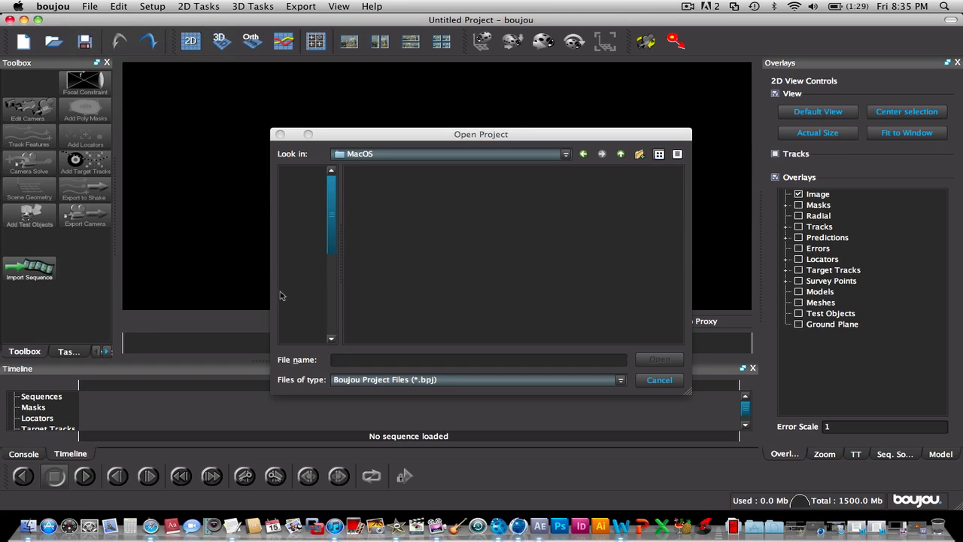
pyautogui.click(280, 134)
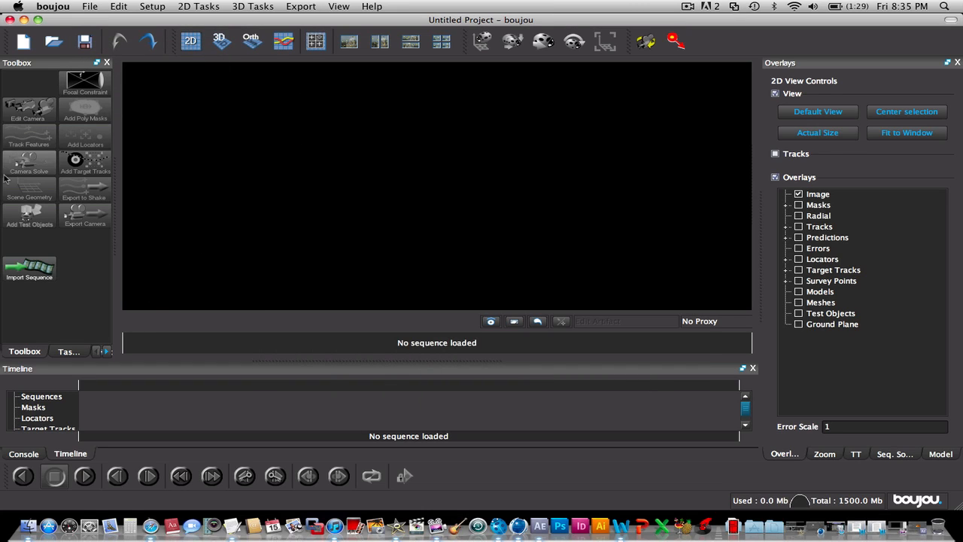
# Start a sequence import and choose Real Life_00000.png from Desktop > Motion Track > Real life as the source
pyautogui.click(23, 267)
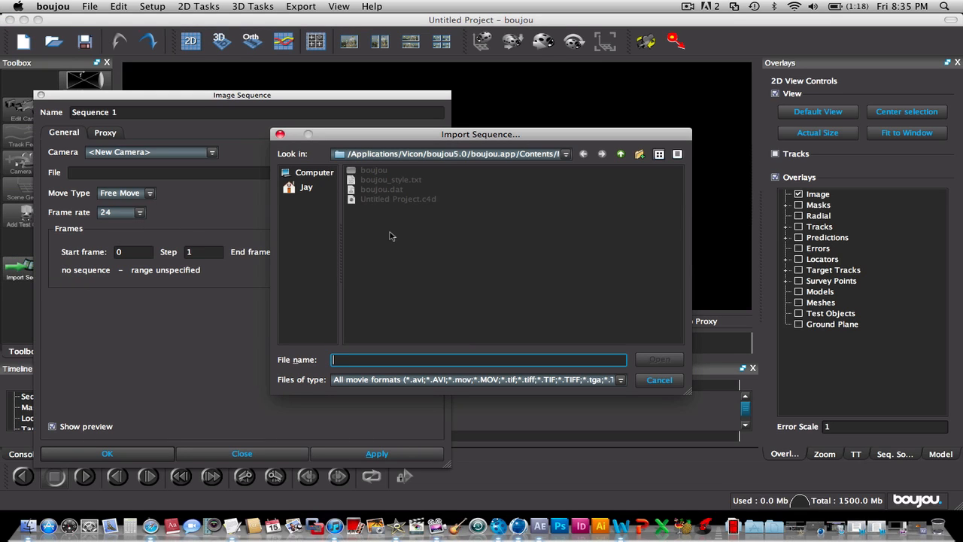
pyautogui.click(310, 187)
pyautogui.doubleClick(378, 190)
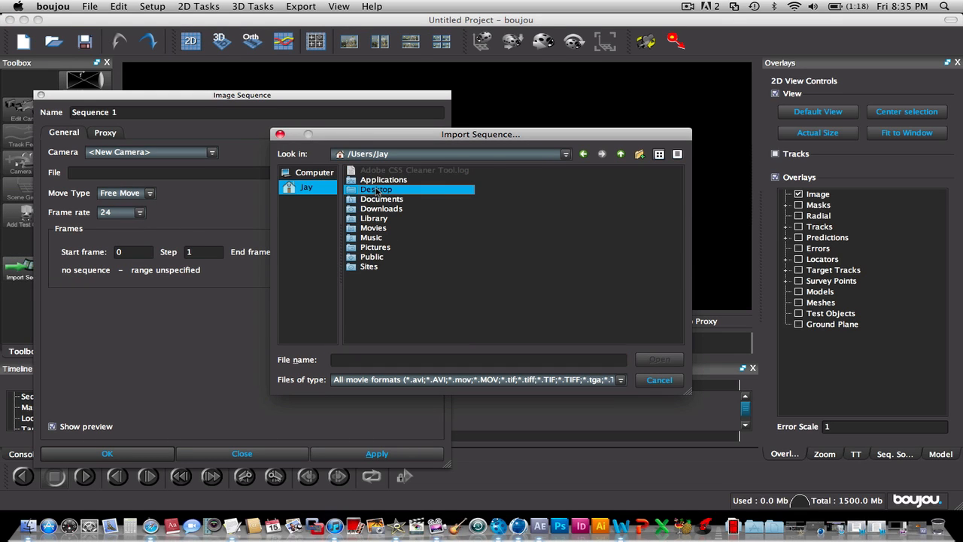
pyautogui.hscroll(5, 581, 242)
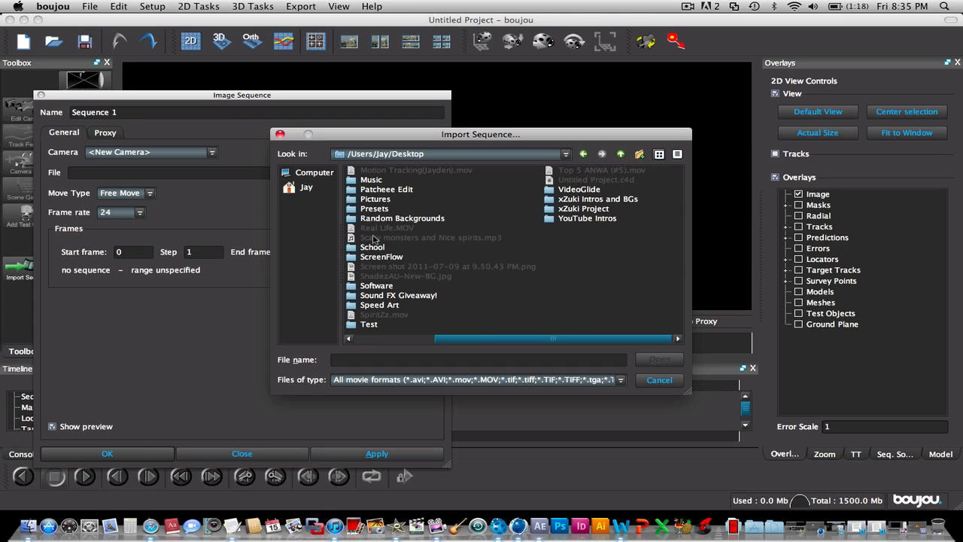
pyautogui.hscroll(-5, 368, 239)
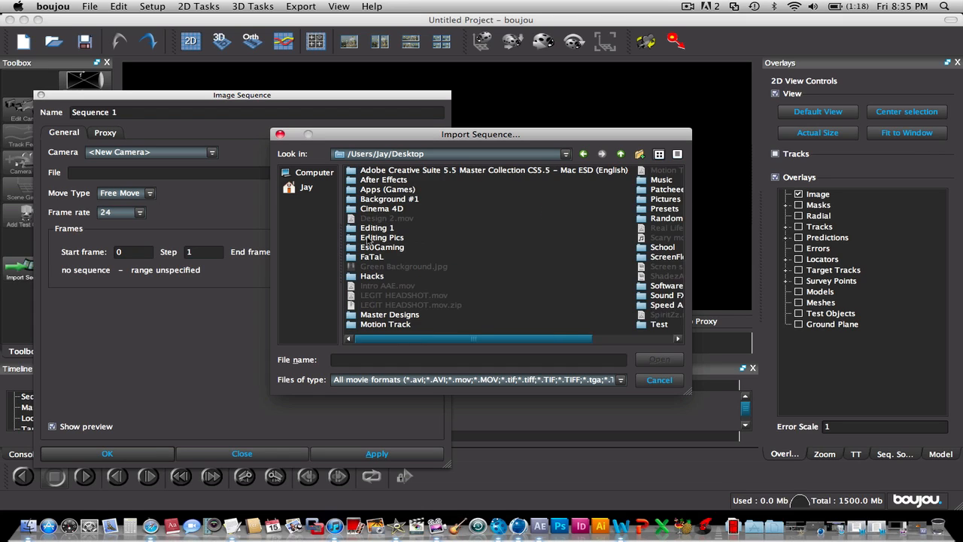
pyautogui.doubleClick(385, 326)
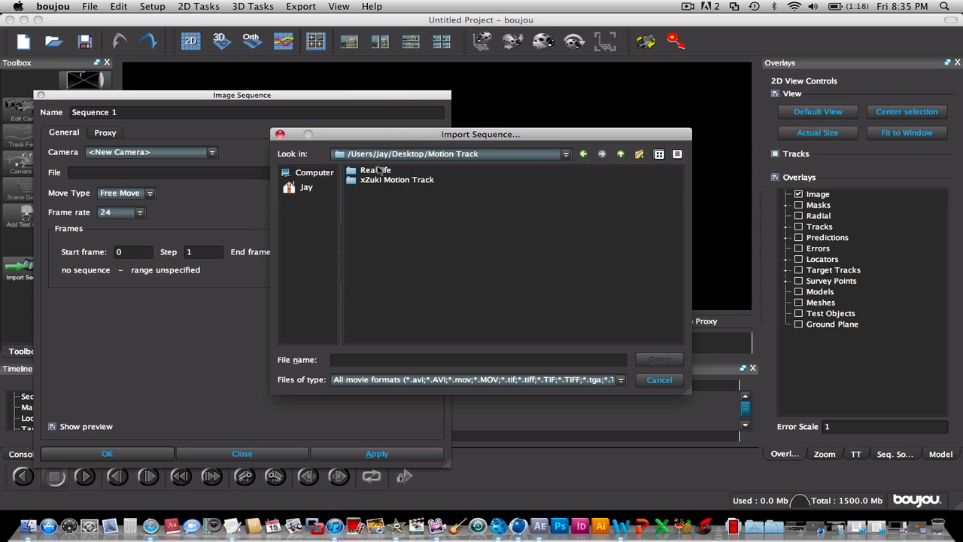
pyautogui.doubleClick(380, 171)
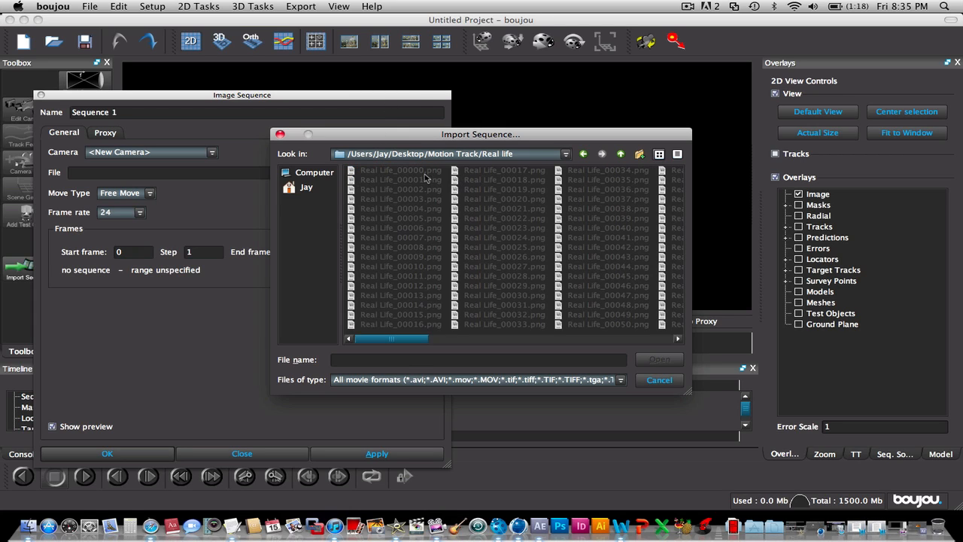
pyautogui.click(426, 171)
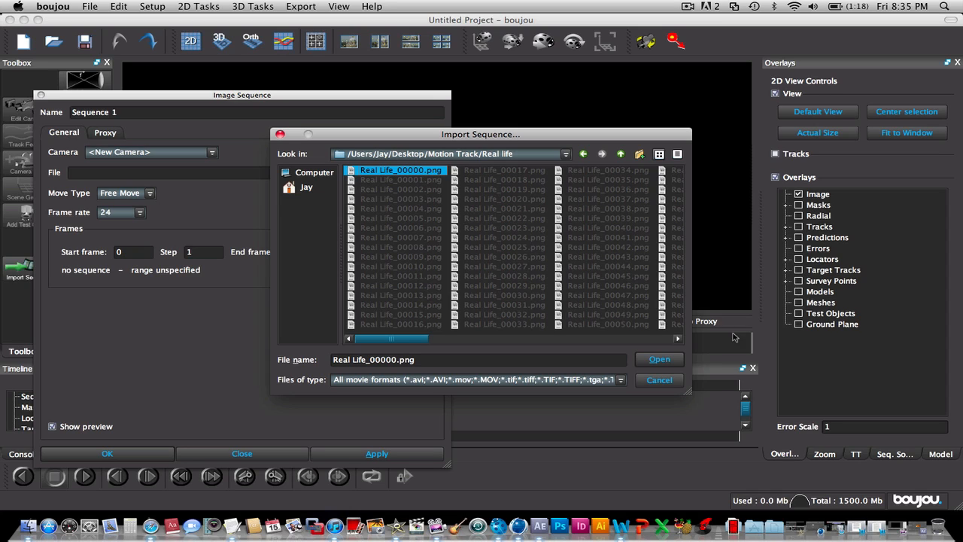
pyautogui.click(660, 360)
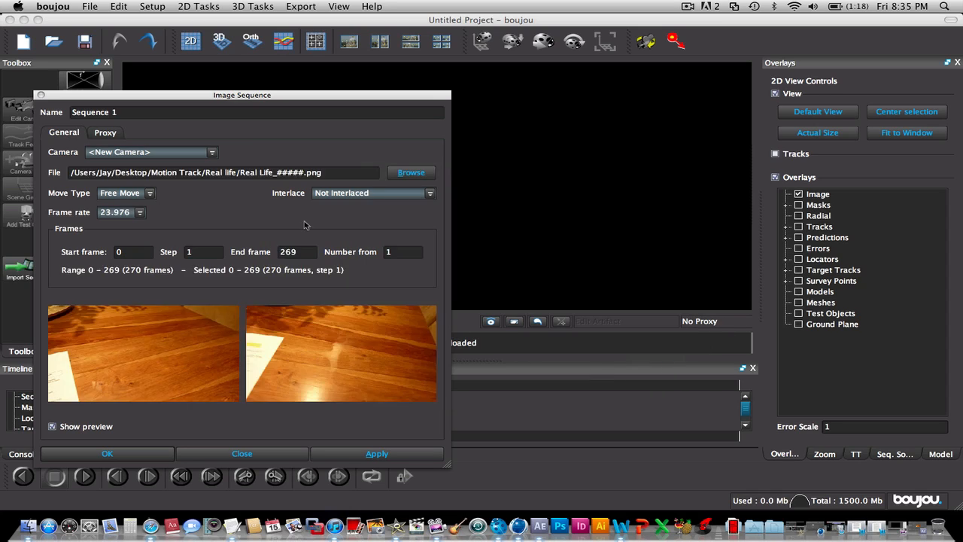
# Set the image sequence's frame rate to 30, apply the import settings and close the dialog
pyautogui.click(141, 216)
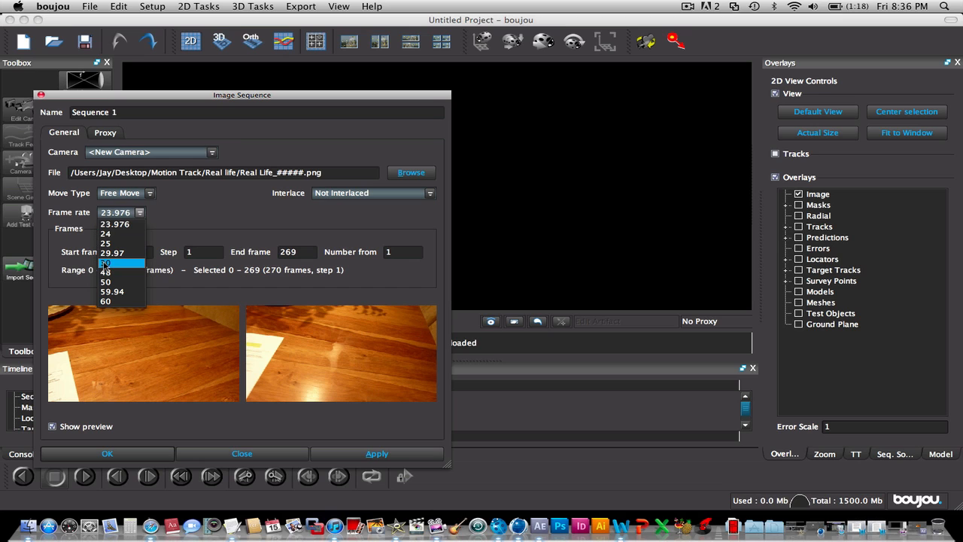
pyautogui.click(922, 512)
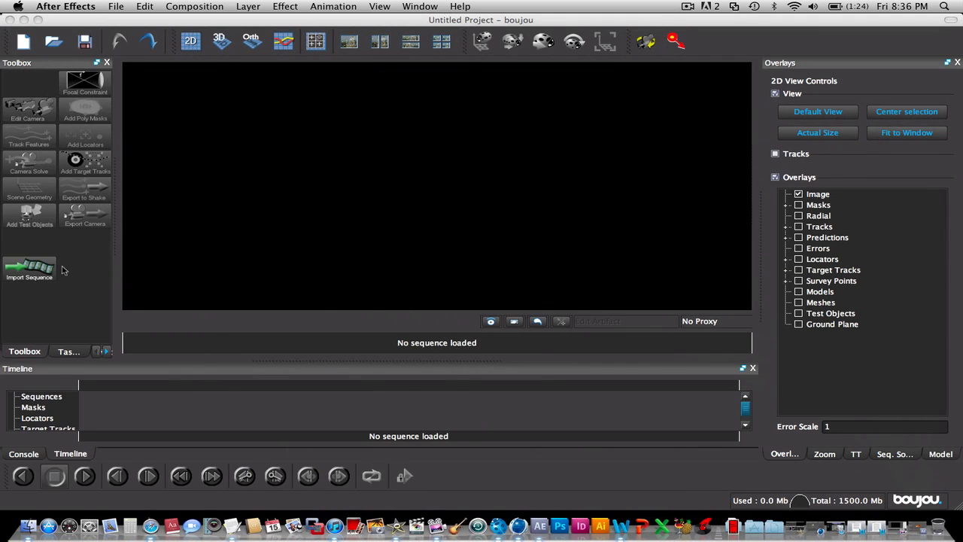
pyautogui.click(63, 269)
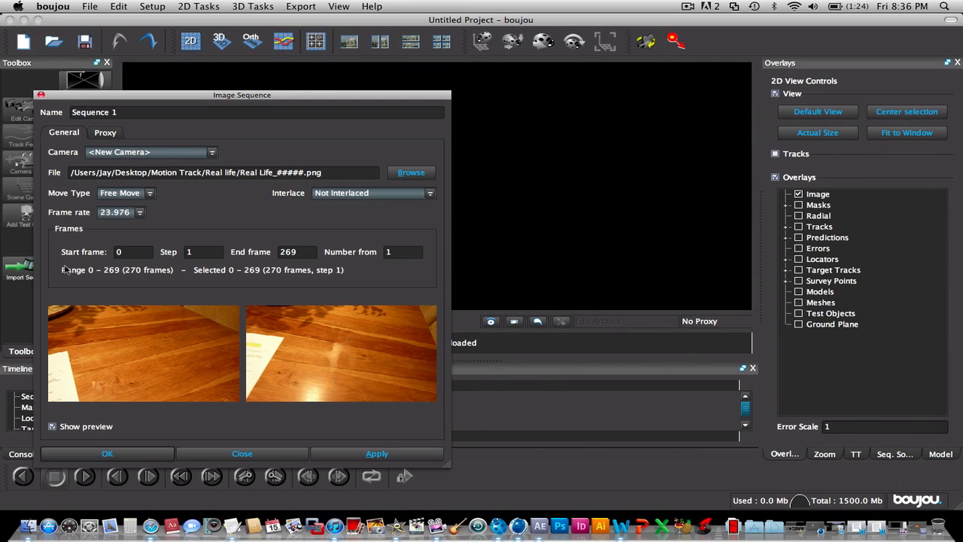
pyautogui.click(140, 214)
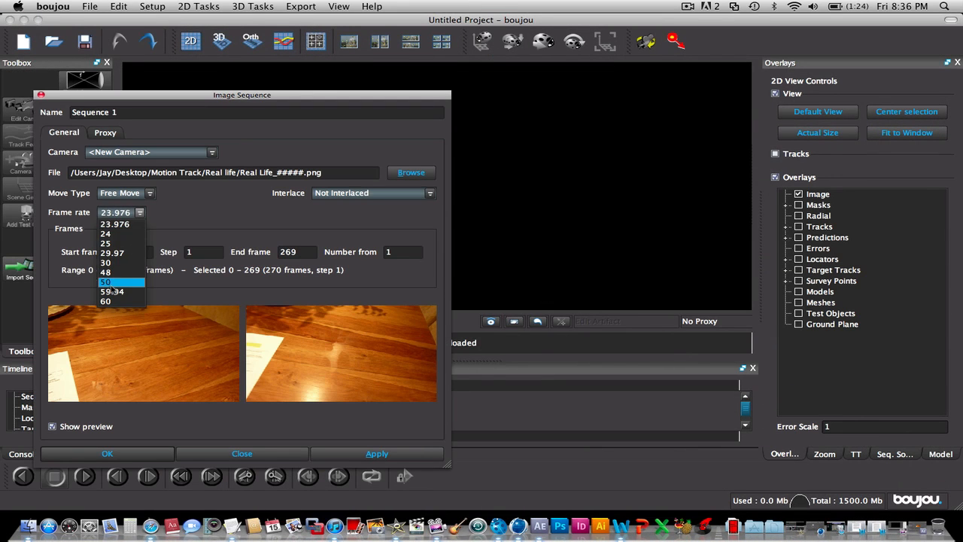
pyautogui.click(112, 263)
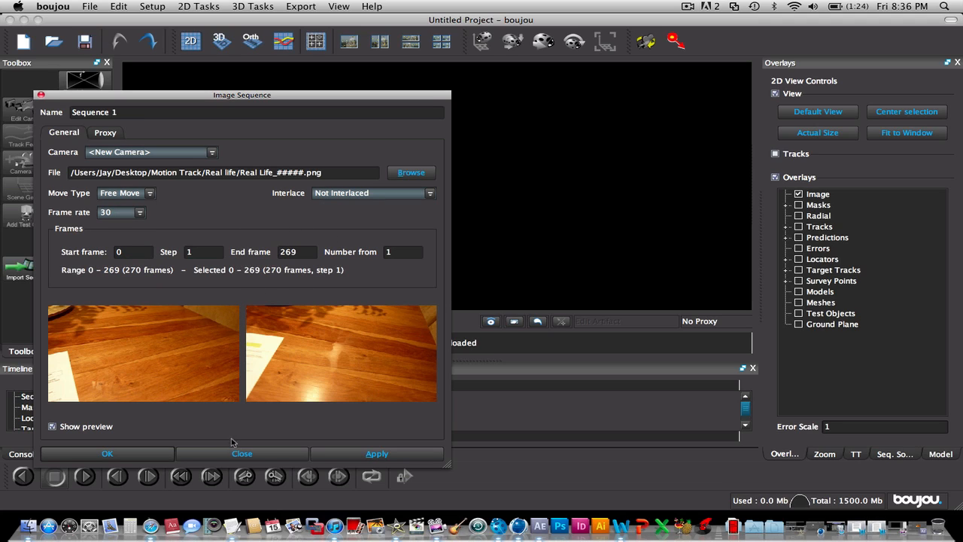
pyautogui.click(326, 453)
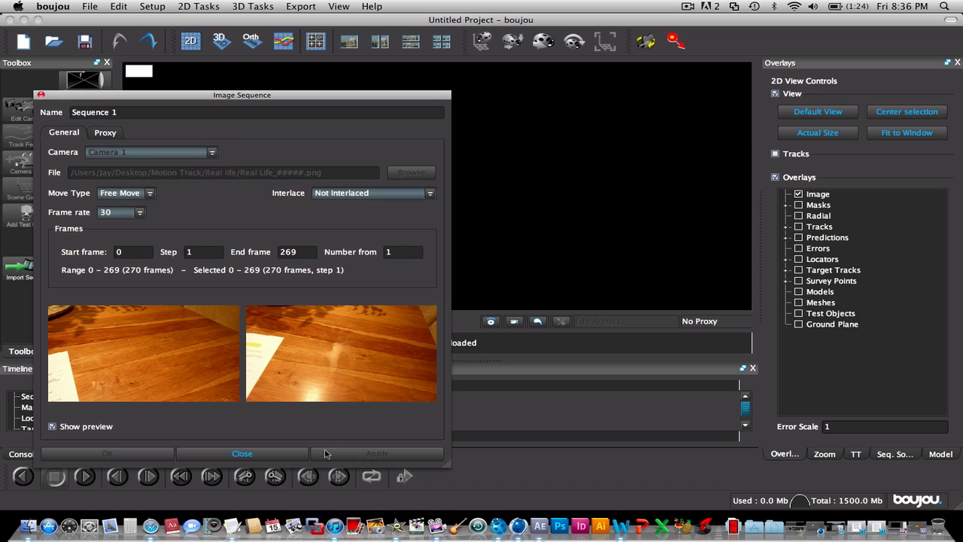
pyautogui.click(242, 453)
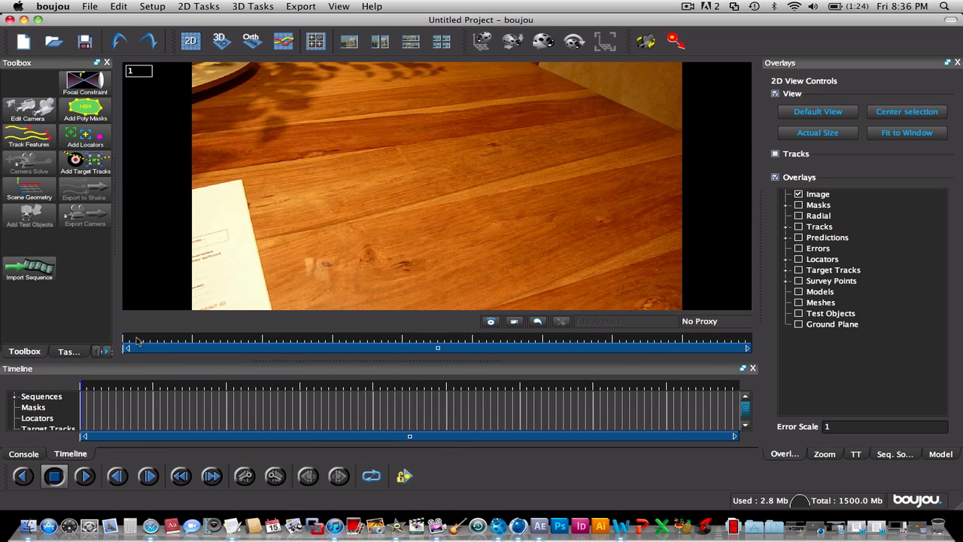
# Scrub through the imported footage to frame 136 and start feature tracking on all frames of Sequence 1
pyautogui.moveTo(130, 338); pyautogui.dragTo(76, 275)
pyautogui.moveTo(157, 338); pyautogui.dragTo(439, 359)
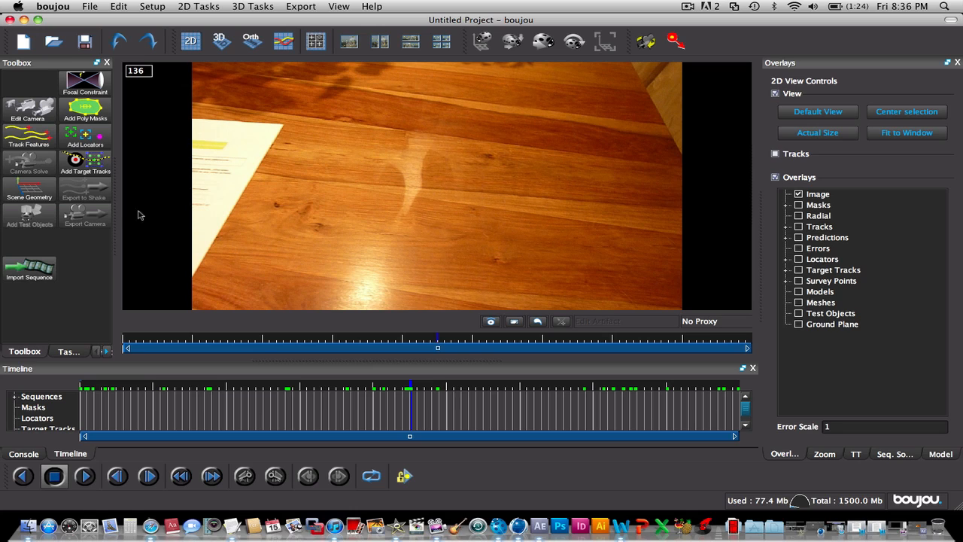
pyautogui.click(45, 138)
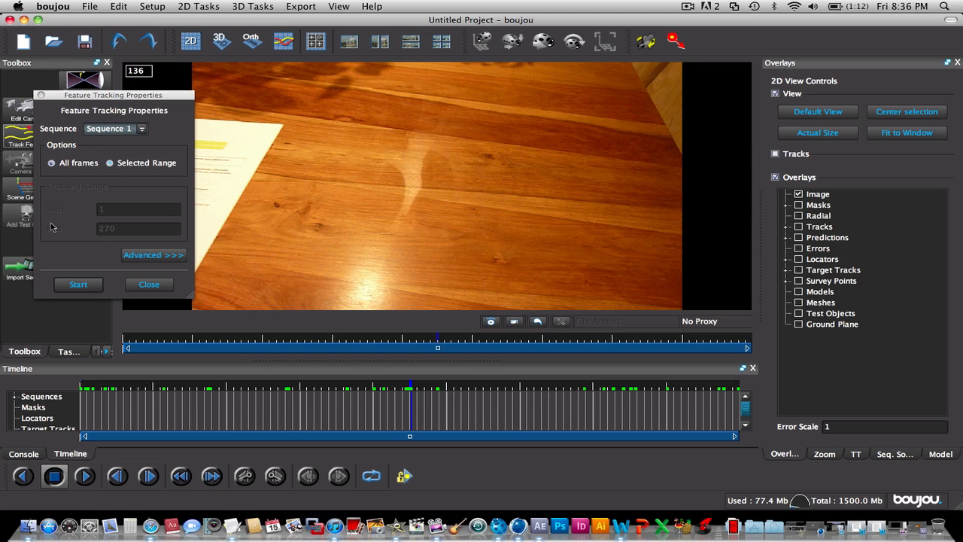
pyautogui.click(78, 283)
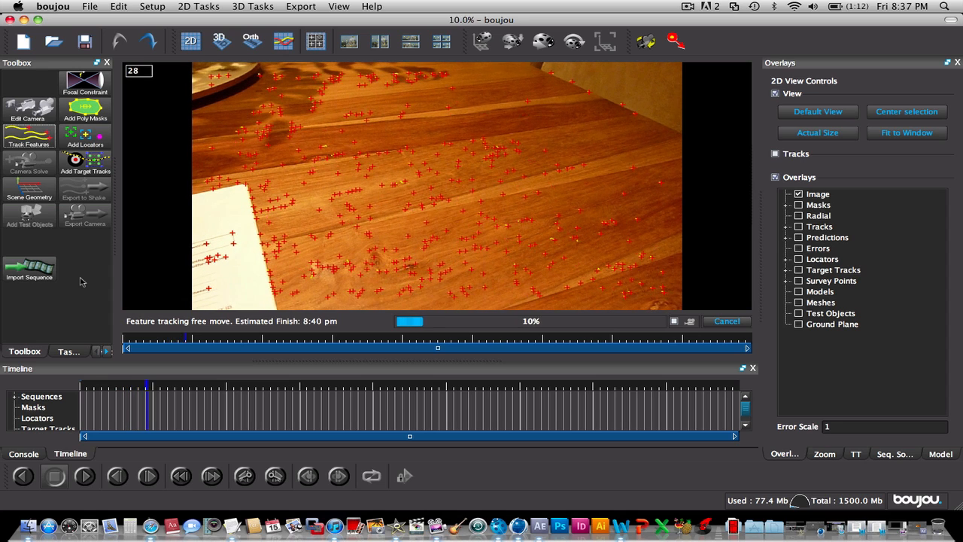
pyautogui.click(689, 6)
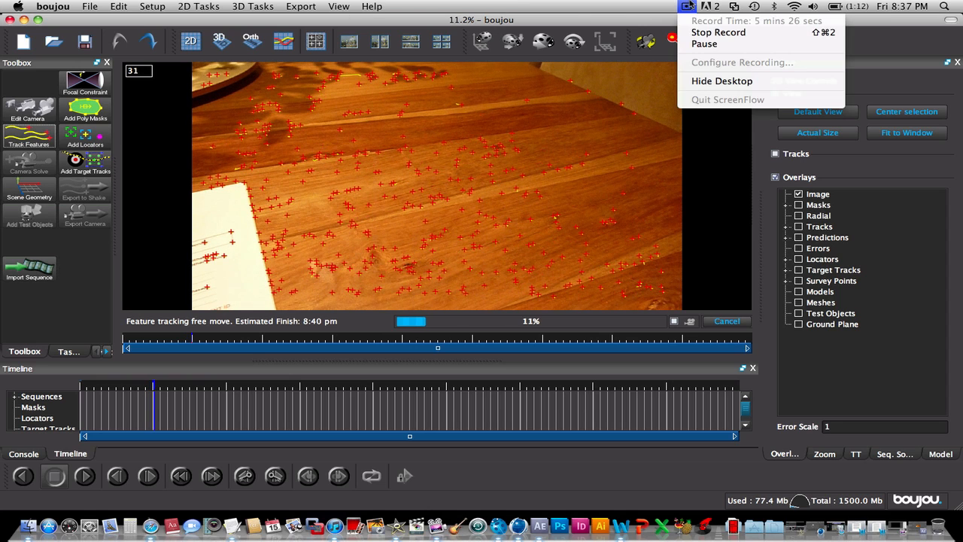
pyautogui.click(695, 45)
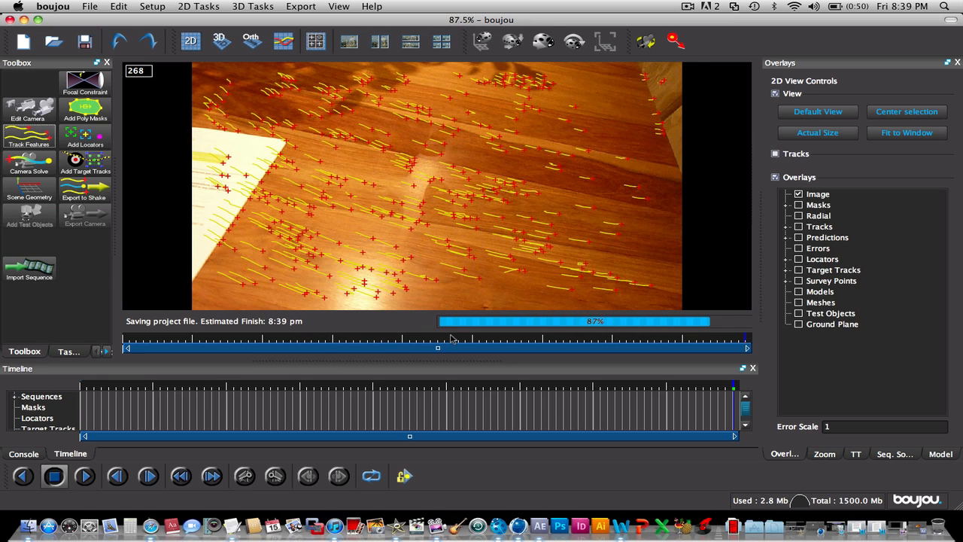
# Scrub the footage from frame 1 to frame 136 to examine the feature tracks
pyautogui.click(142, 338)
pyautogui.moveTo(142, 338); pyautogui.dragTo(88, 366)
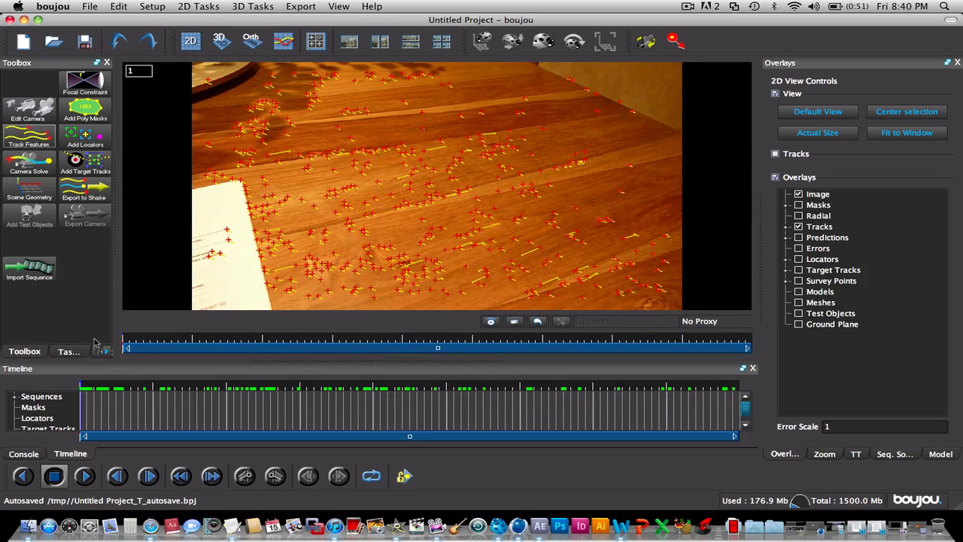
pyautogui.moveTo(435, 340); pyautogui.dragTo(439, 345)
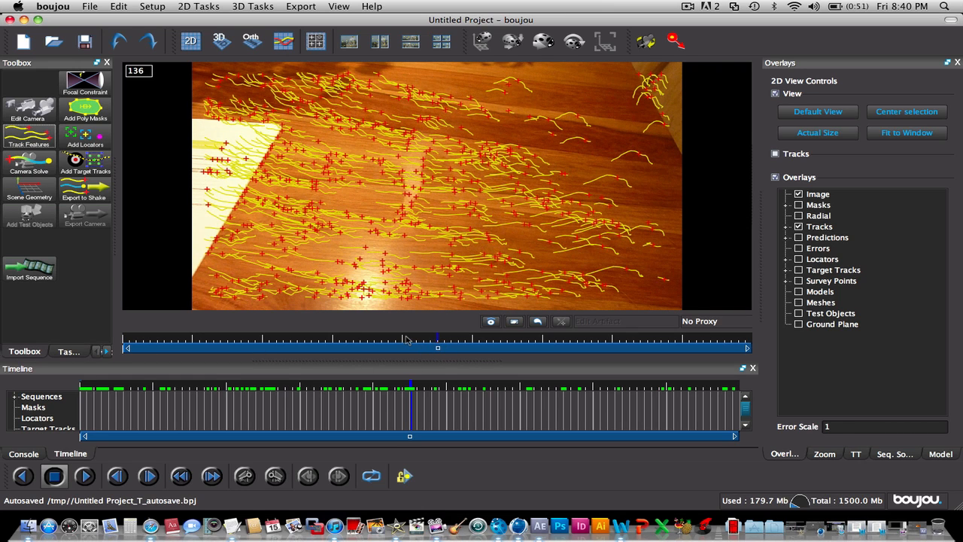
# Start a camera solve on all frames of Sequence 1 with Optimize camera path smoothness enabled
pyautogui.click(13, 161)
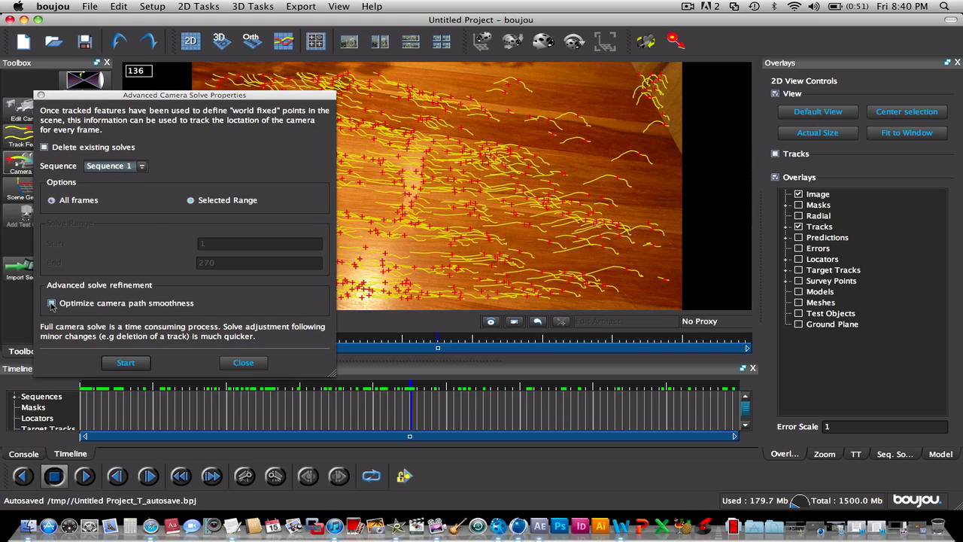
pyautogui.click(51, 304)
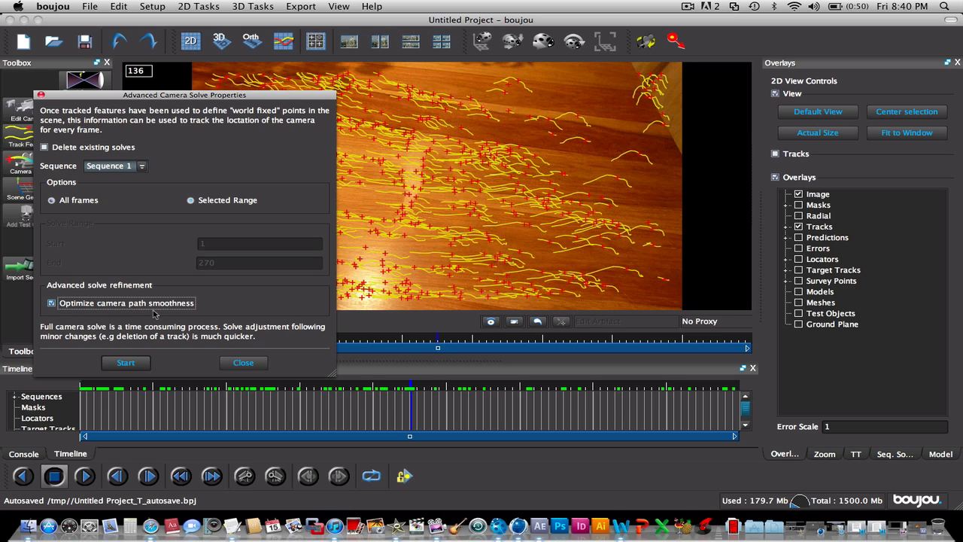
pyautogui.click(125, 363)
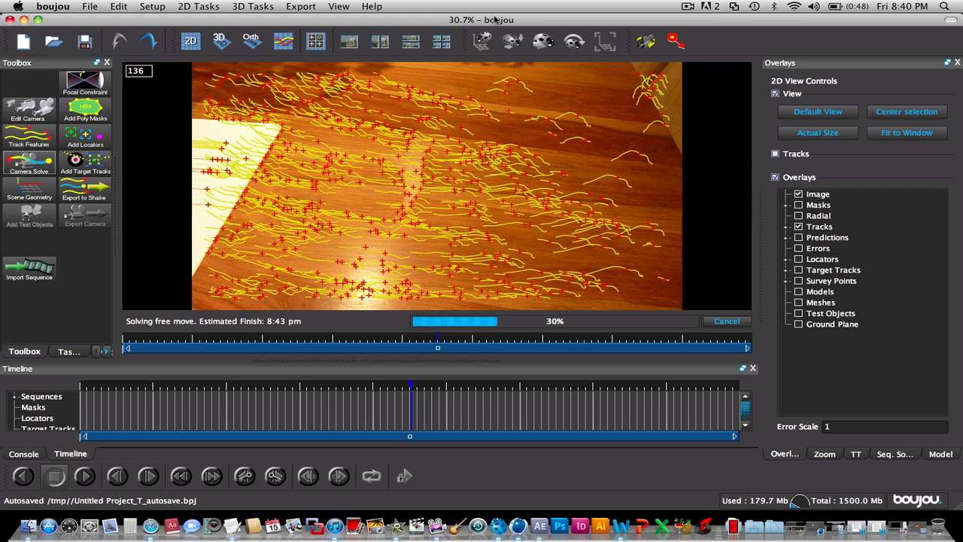
pyautogui.click(683, 6)
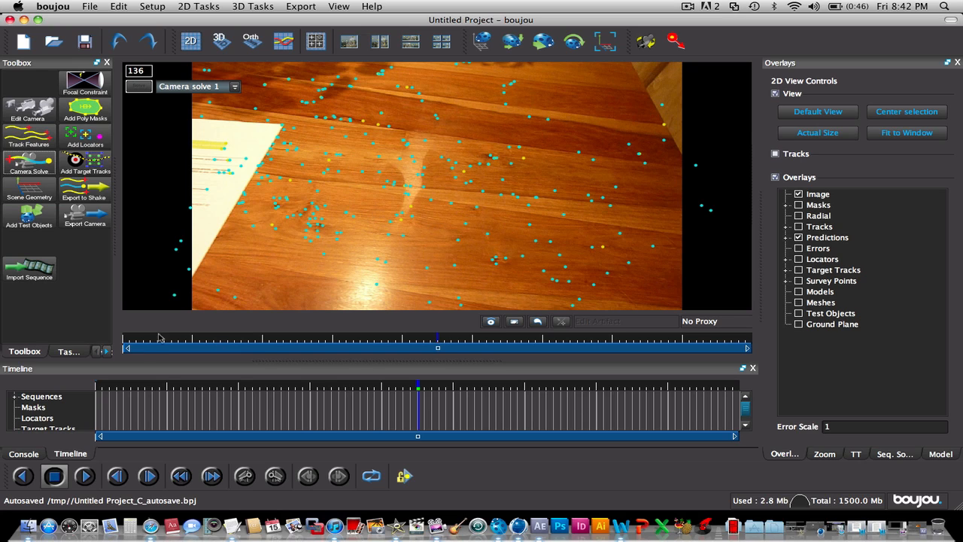
# Examine the solved points and camera path in 2D and 3D by scrubbing through the frames, ending at frame 136
pyautogui.moveTo(147, 341); pyautogui.dragTo(438, 355)
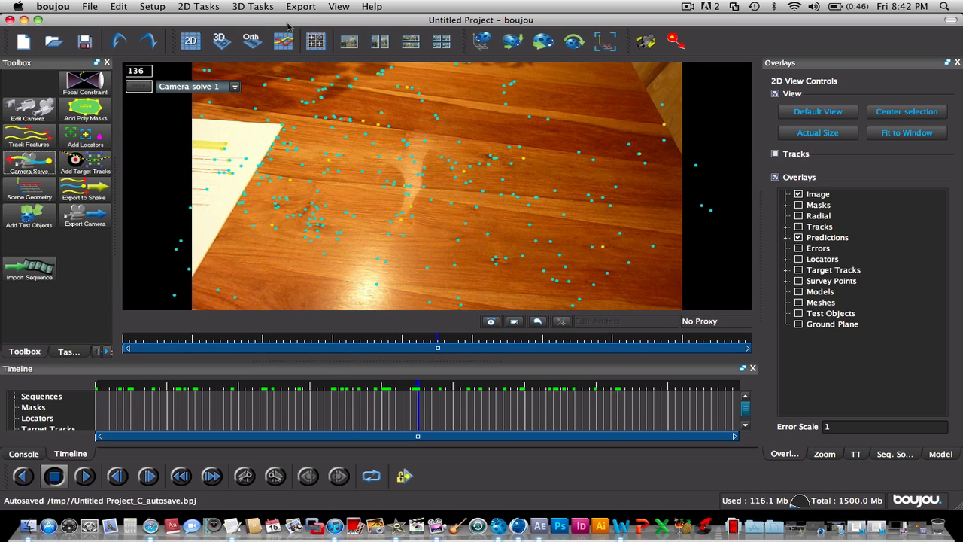
pyautogui.click(224, 44)
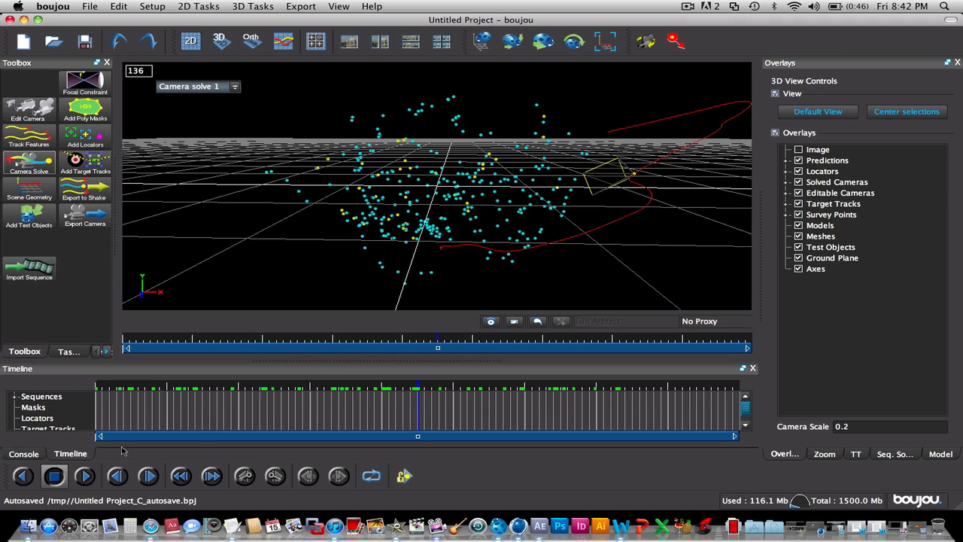
pyautogui.click(126, 340)
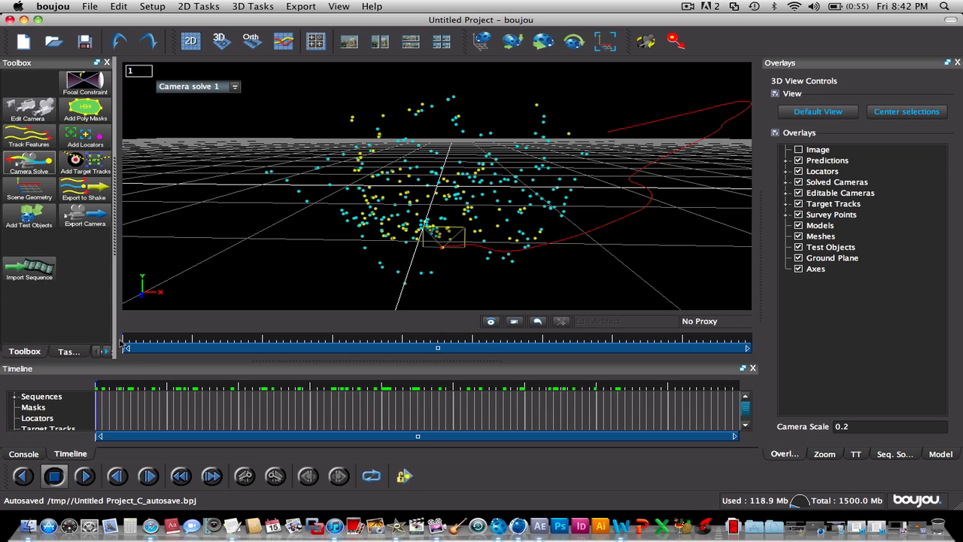
pyautogui.moveTo(120, 340); pyautogui.dragTo(767, 326)
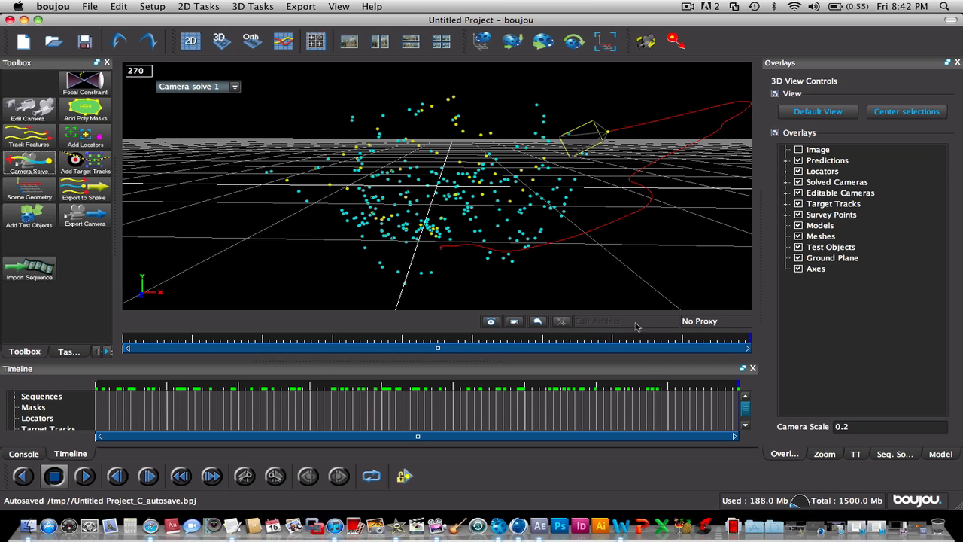
pyautogui.moveTo(635, 326); pyautogui.dragTo(475, 336)
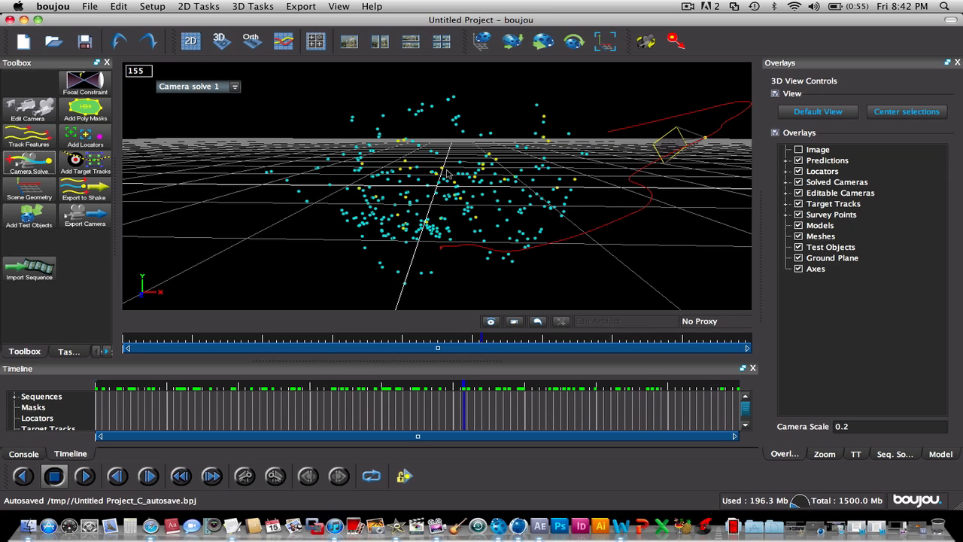
pyautogui.click(436, 334)
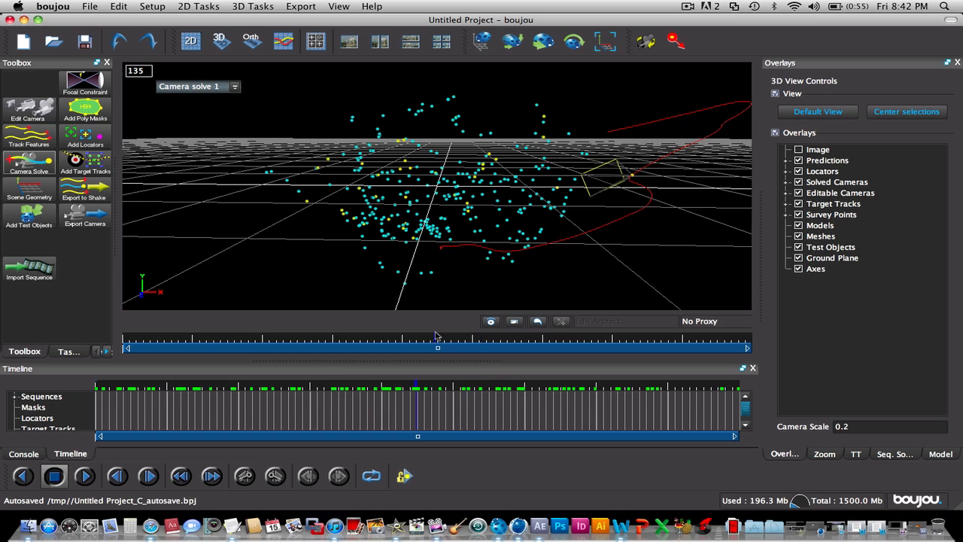
pyautogui.moveTo(438, 333); pyautogui.dragTo(438, 333)
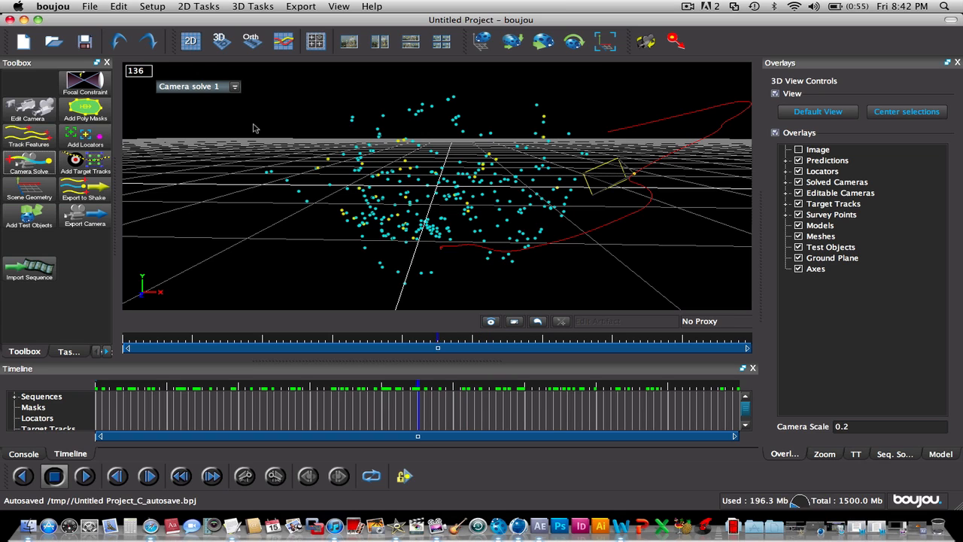
# Add a solid Ladybird test object with no alignment to the footage and check its placement in 3D and 2D
pyautogui.click(190, 41)
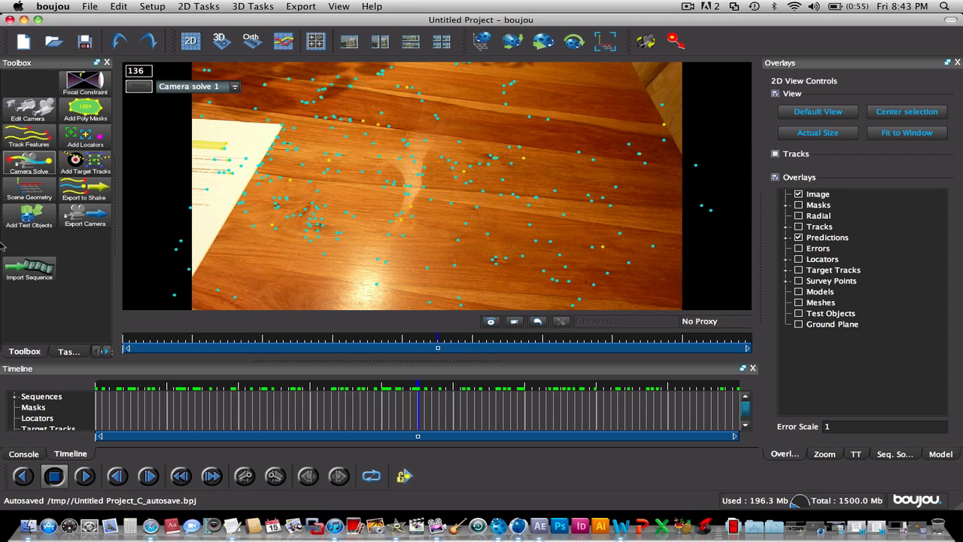
pyautogui.click(29, 217)
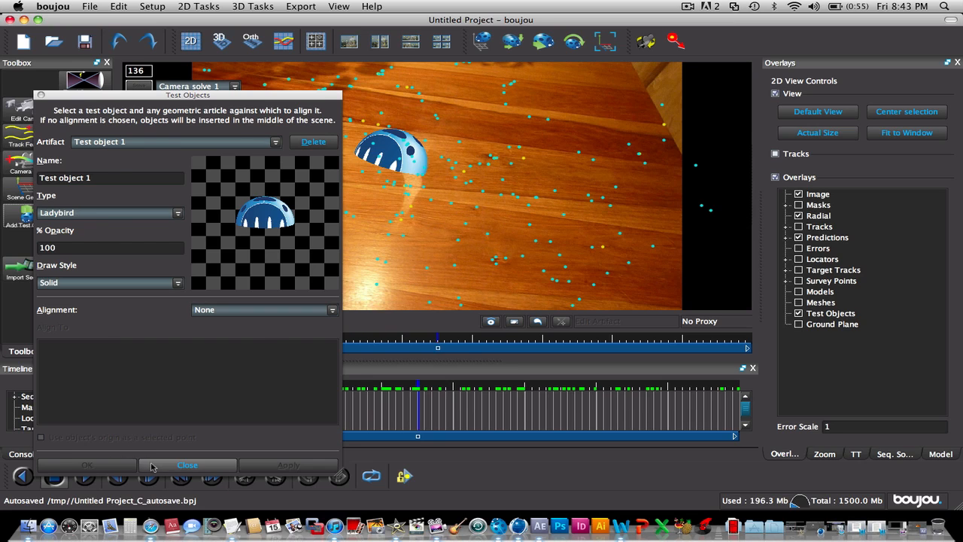
pyautogui.click(187, 464)
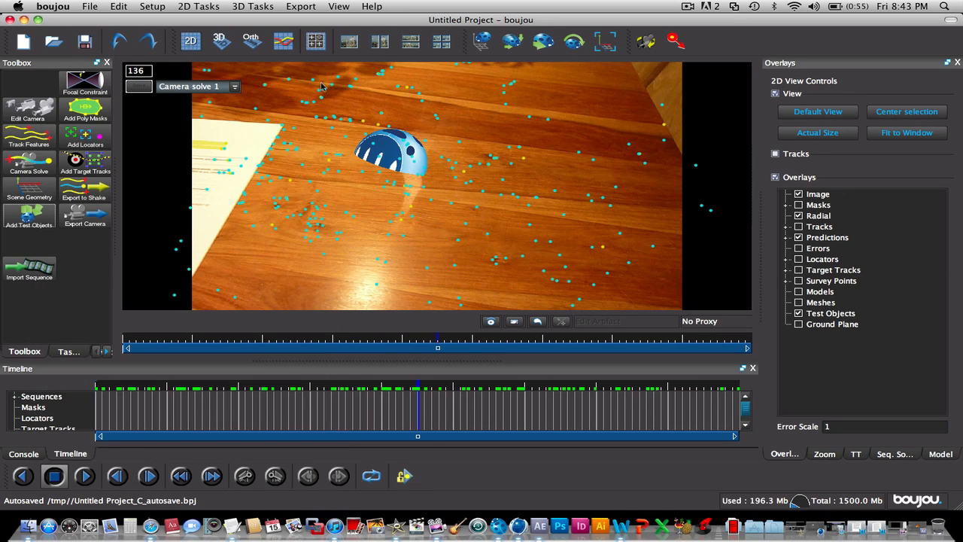
pyautogui.click(218, 46)
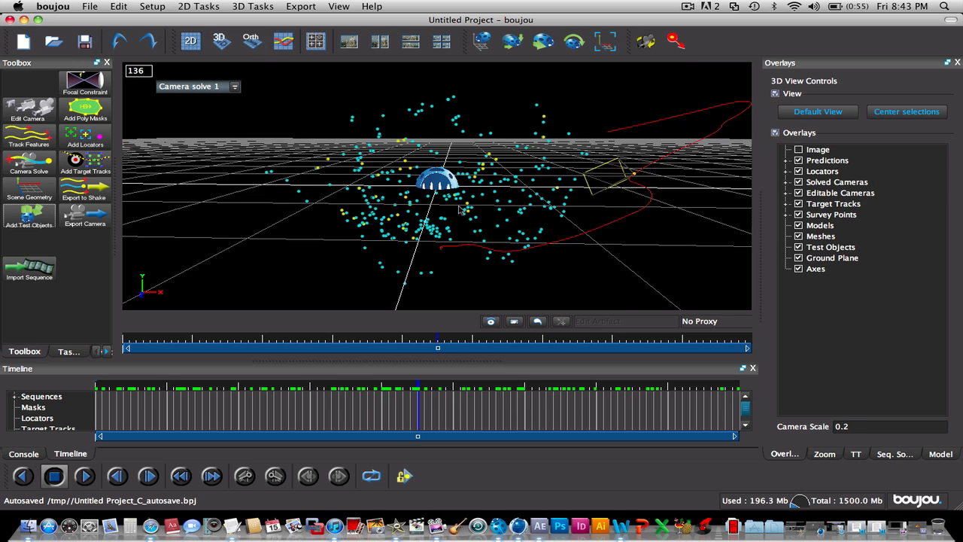
pyautogui.moveTo(509, 228); pyautogui.dragTo(353, 233)
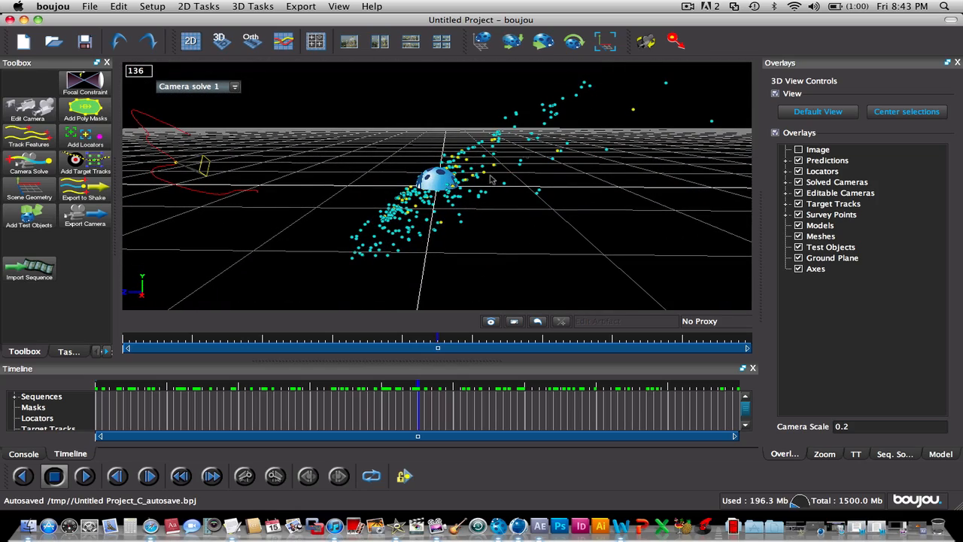
pyautogui.moveTo(429, 155); pyautogui.dragTo(451, 72)
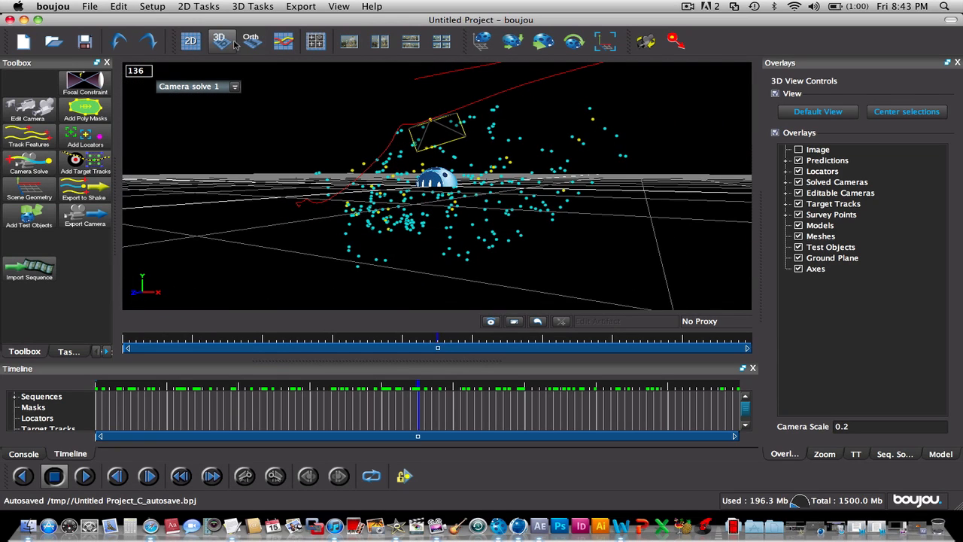
pyautogui.click(189, 42)
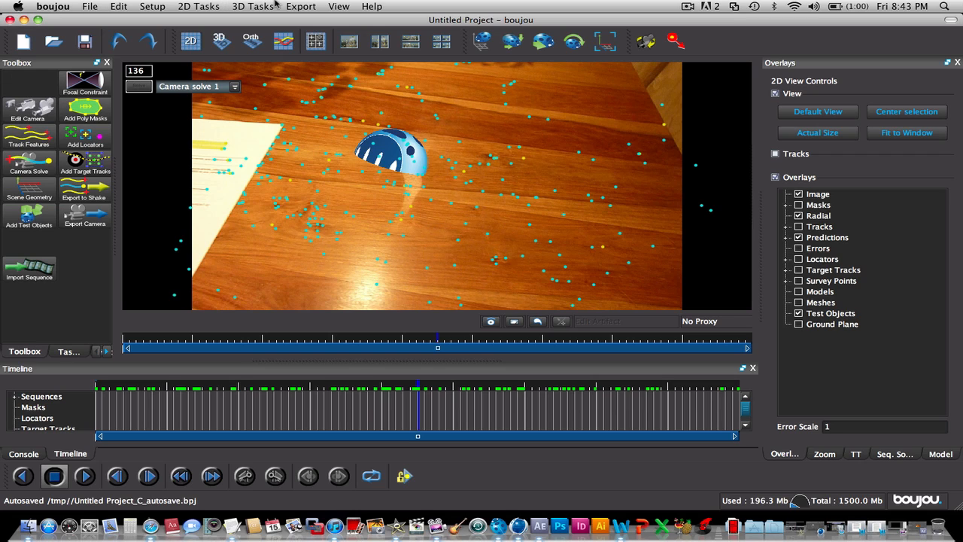
# Open the export settings for the camera solve
pyautogui.click(300, 6)
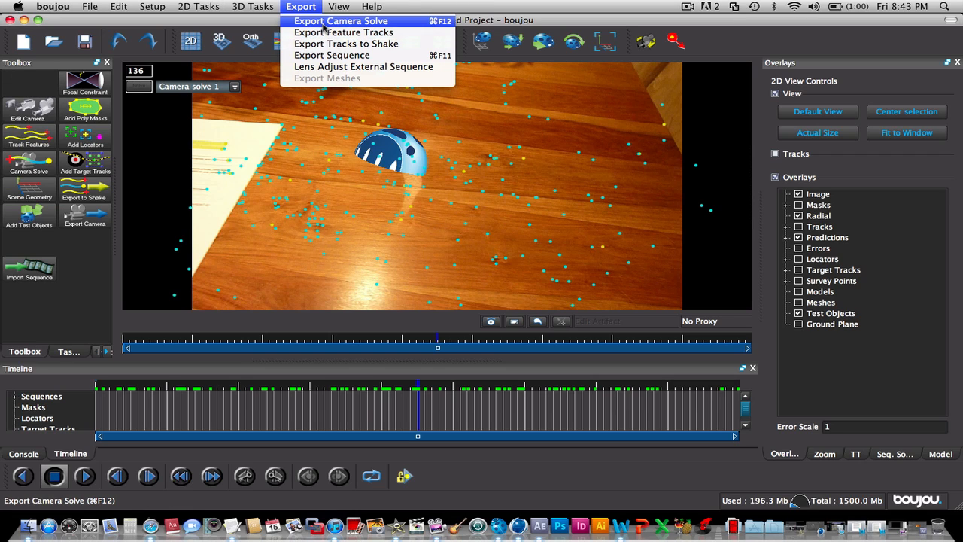
pyautogui.click(323, 23)
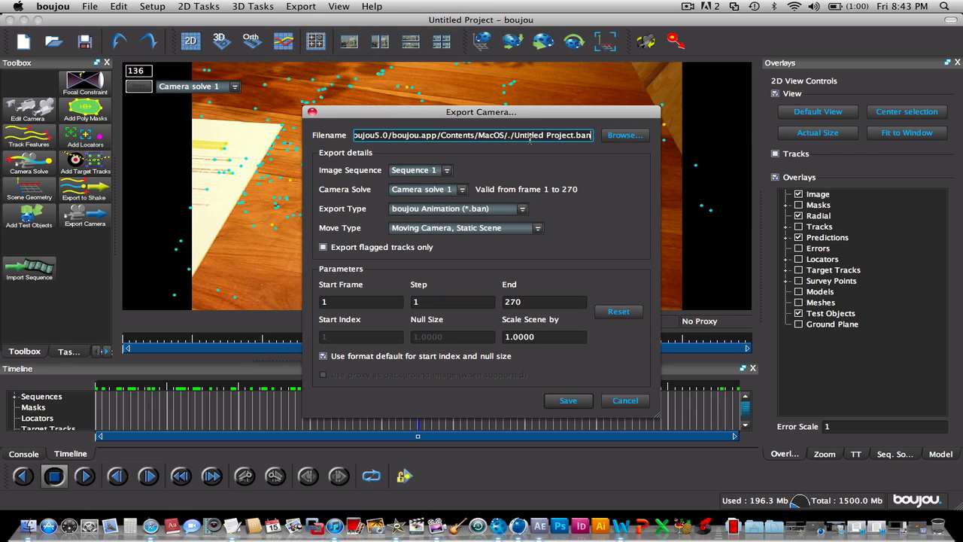
pyautogui.click(623, 136)
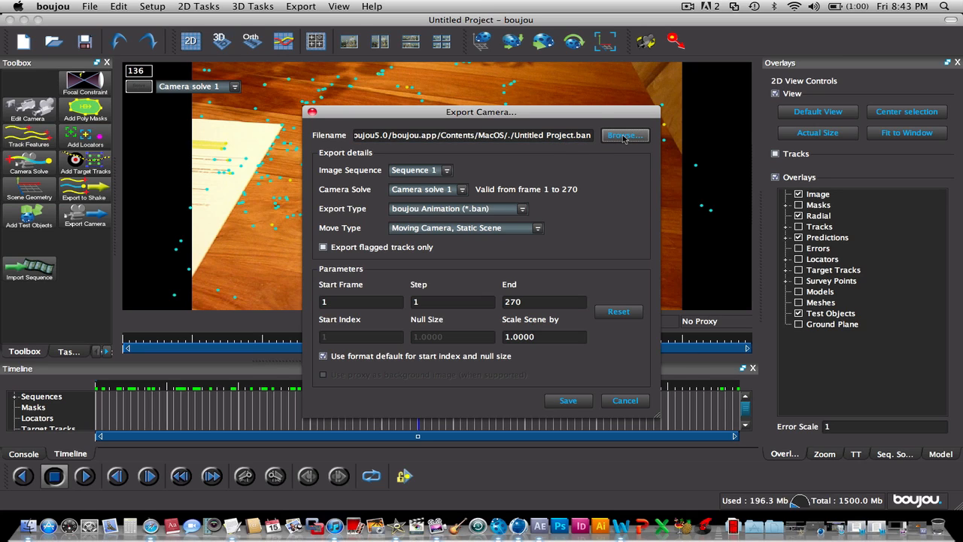
pyautogui.click(672, 139)
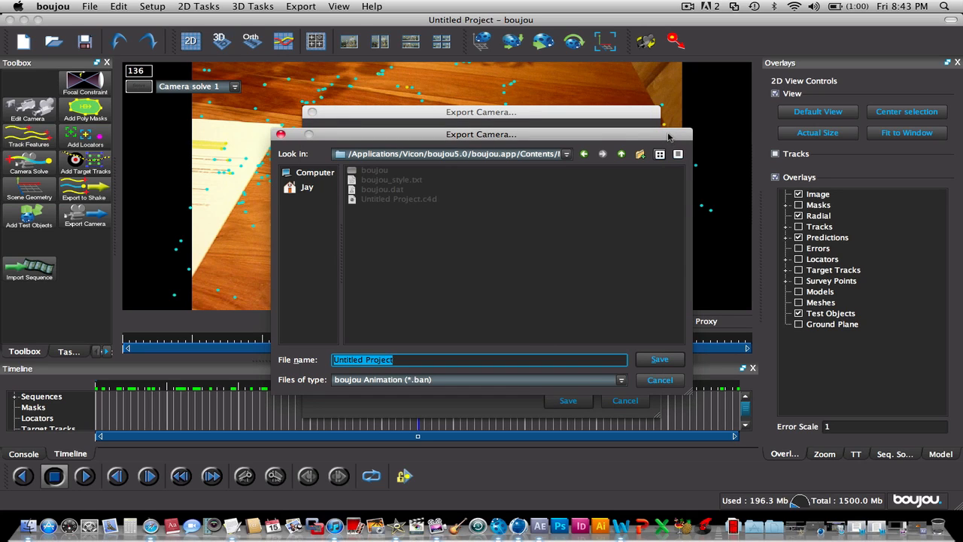
pyautogui.click(305, 174)
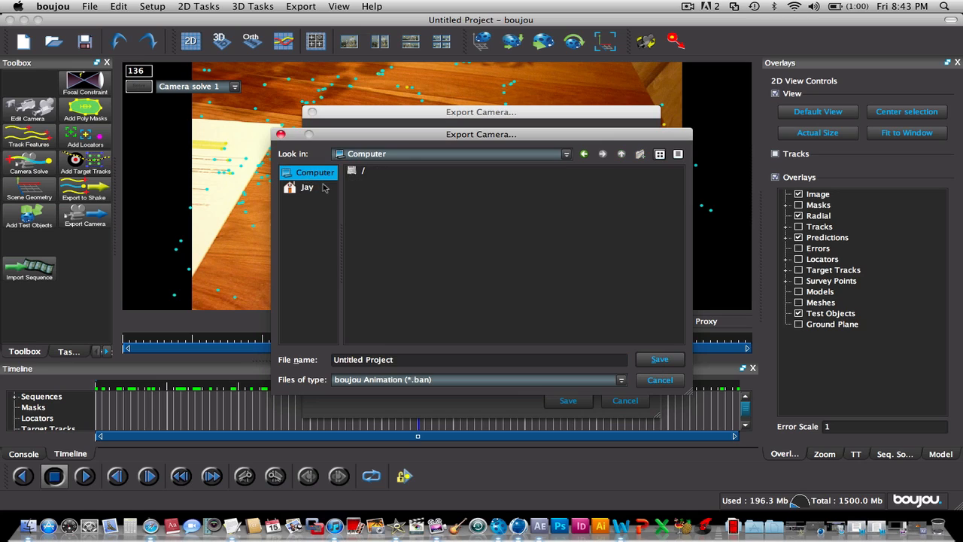
pyautogui.click(309, 187)
pyautogui.doubleClick(376, 188)
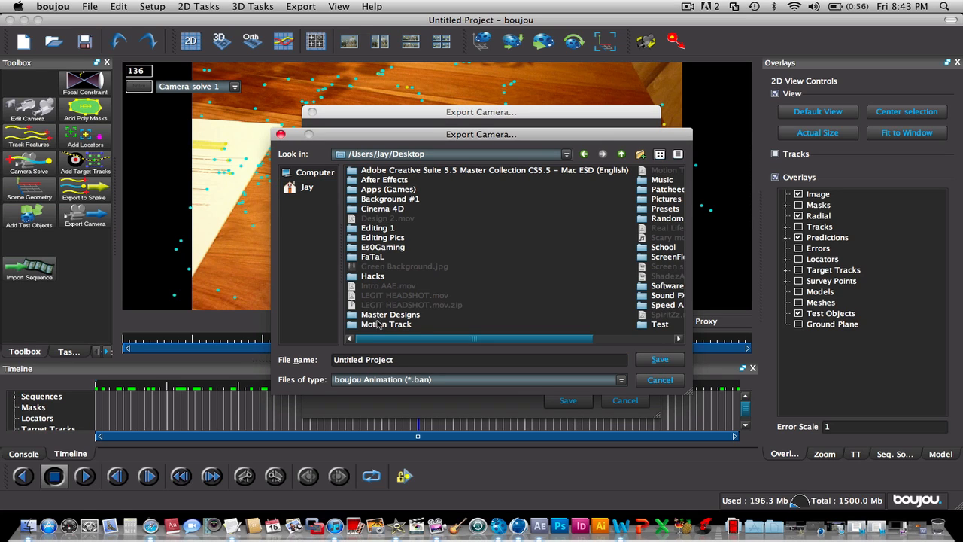
pyautogui.doubleClick(380, 324)
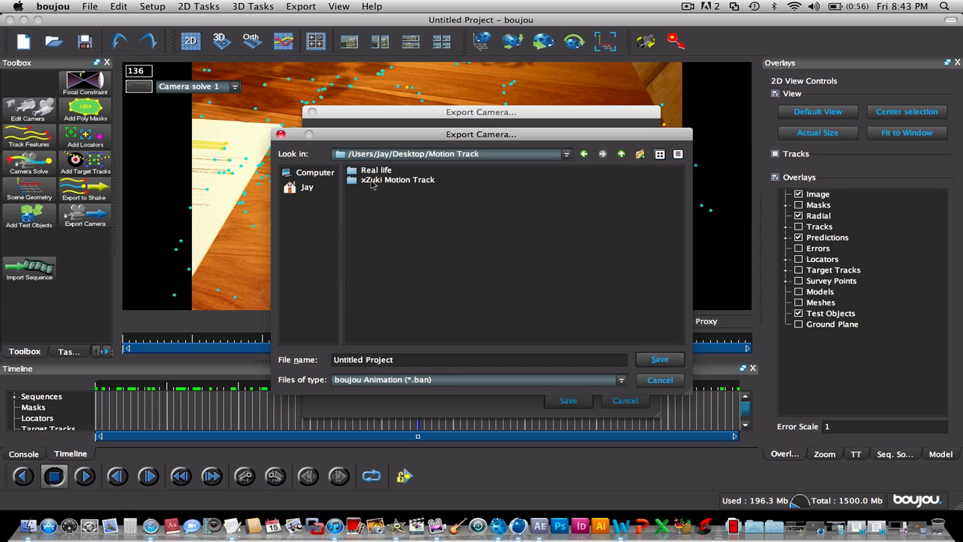
pyautogui.click(370, 172)
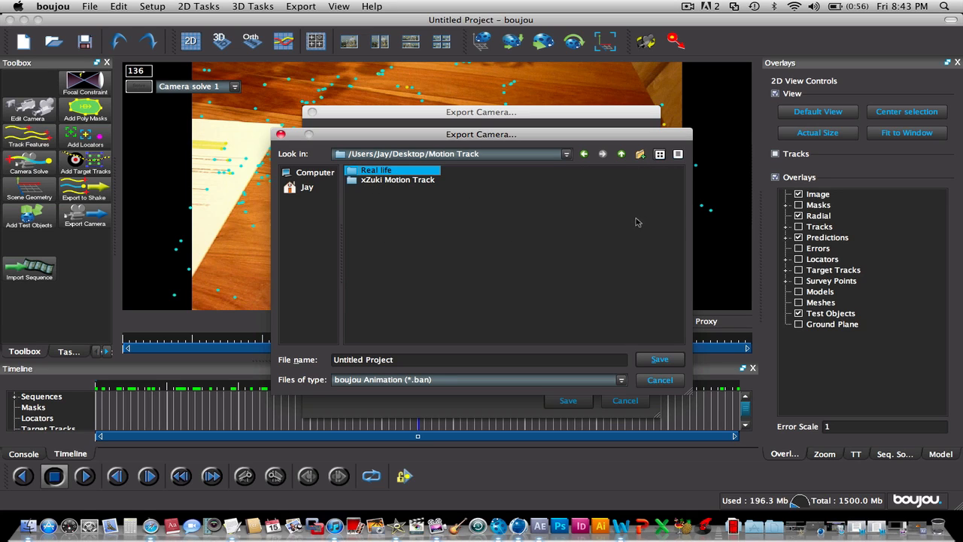
pyautogui.click(659, 380)
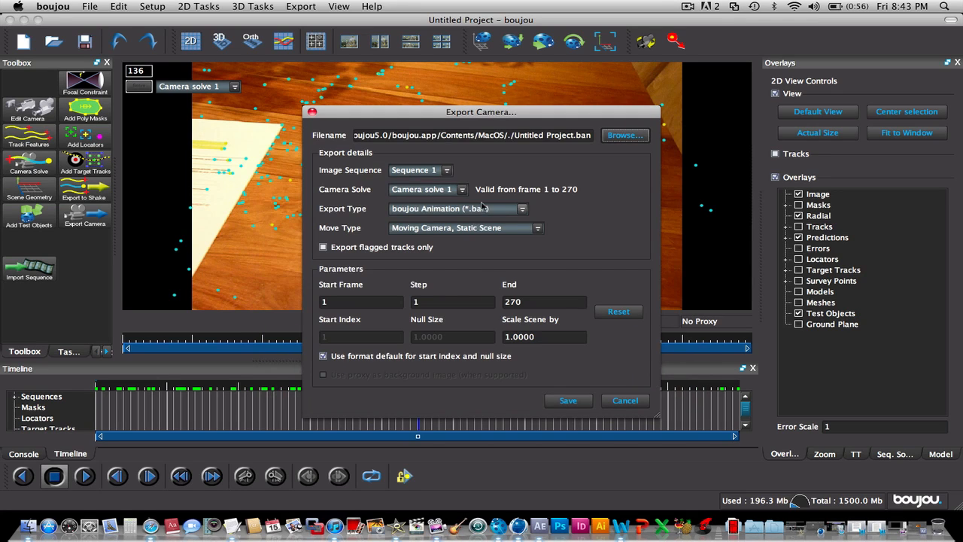
# Export Camera solve 1 as a Cinema 4D (*.c4d) file with the scene scaled by 100
pyautogui.click(441, 211)
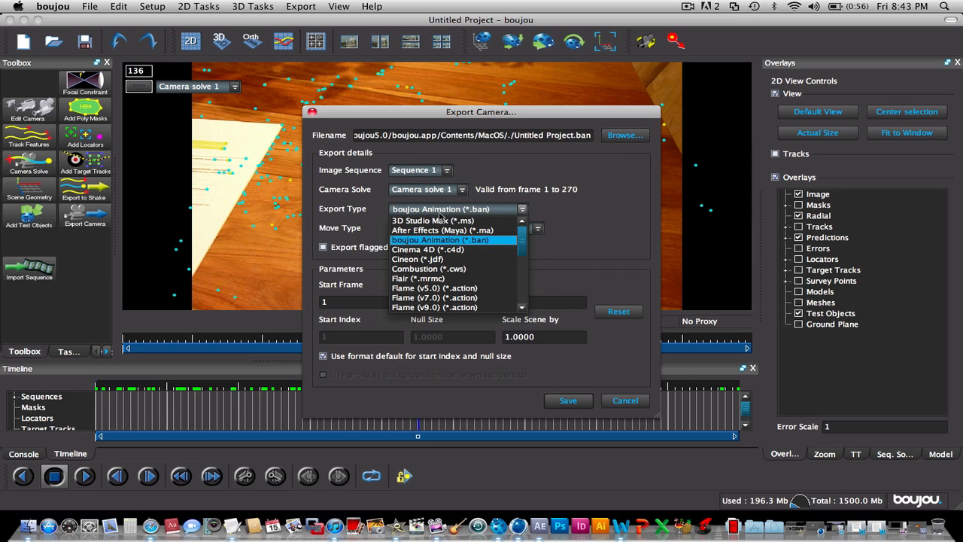
pyautogui.click(467, 251)
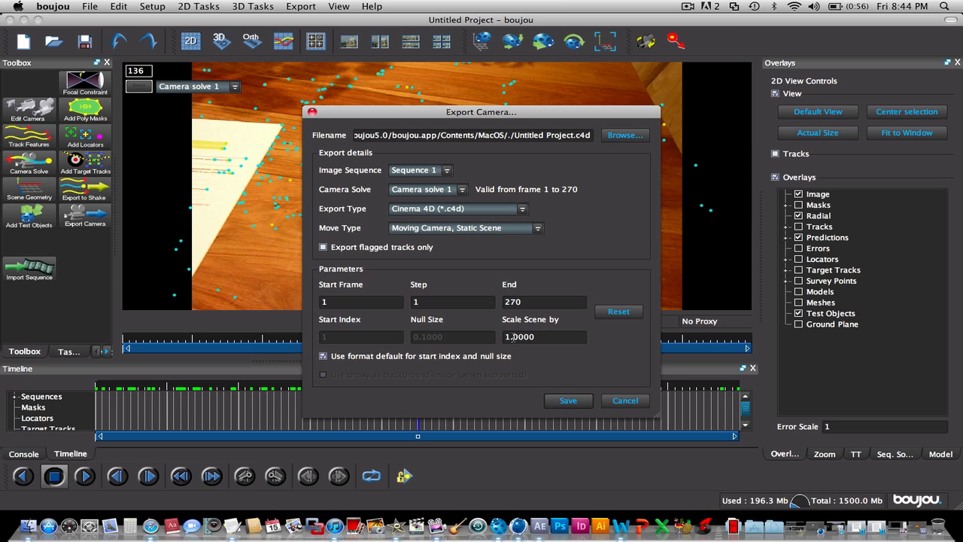
pyautogui.click(513, 337)
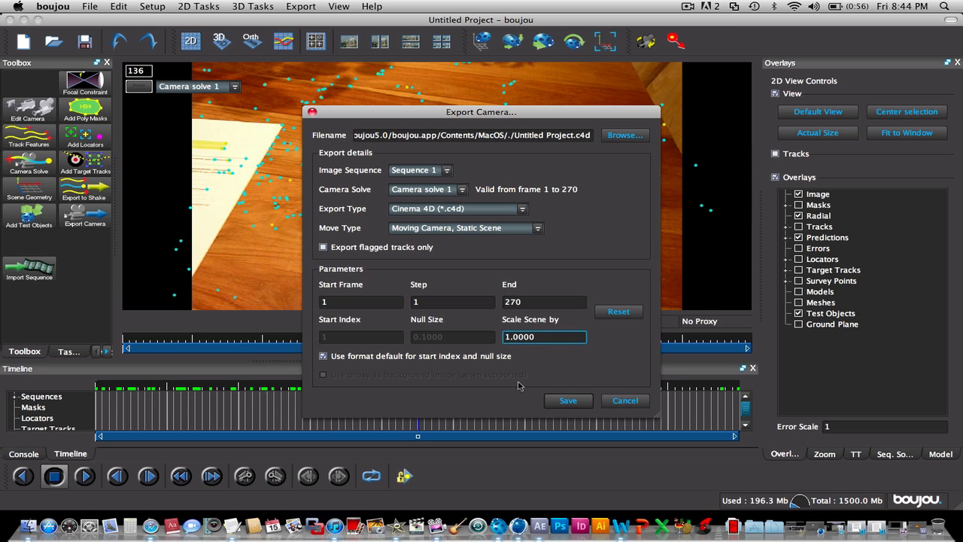
pyautogui.press('BackSpace')
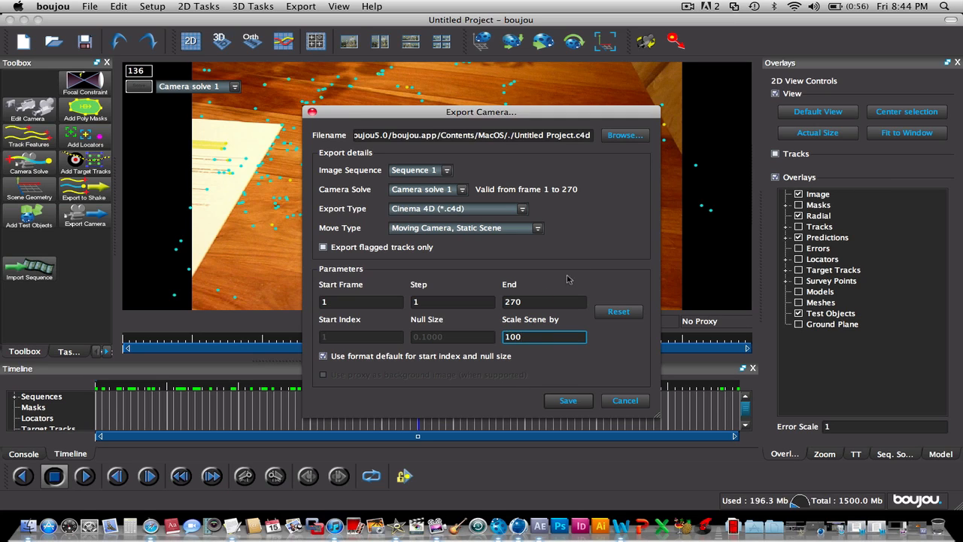
pyautogui.click(570, 401)
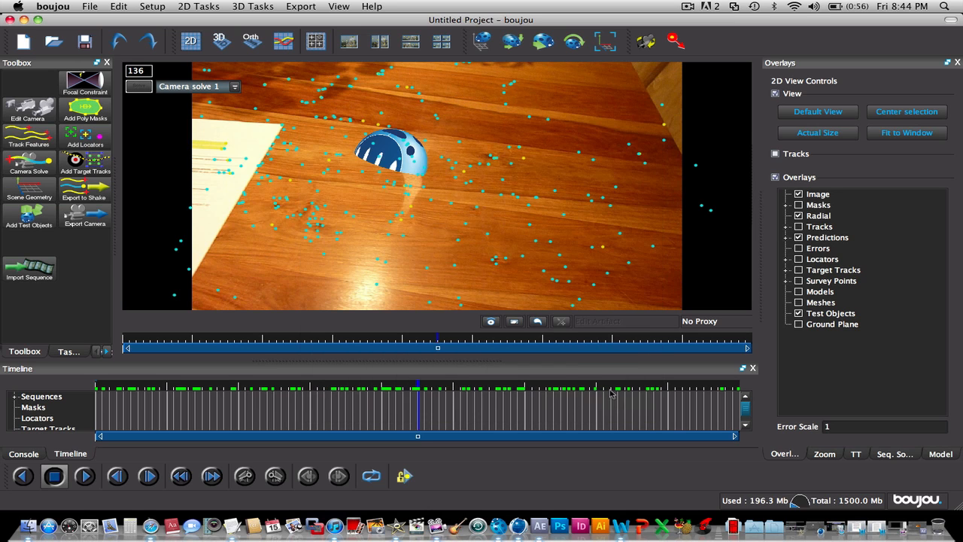
# Minimize boujou, switch to CINEMA 4D and create a new empty project
pyautogui.click(24, 20)
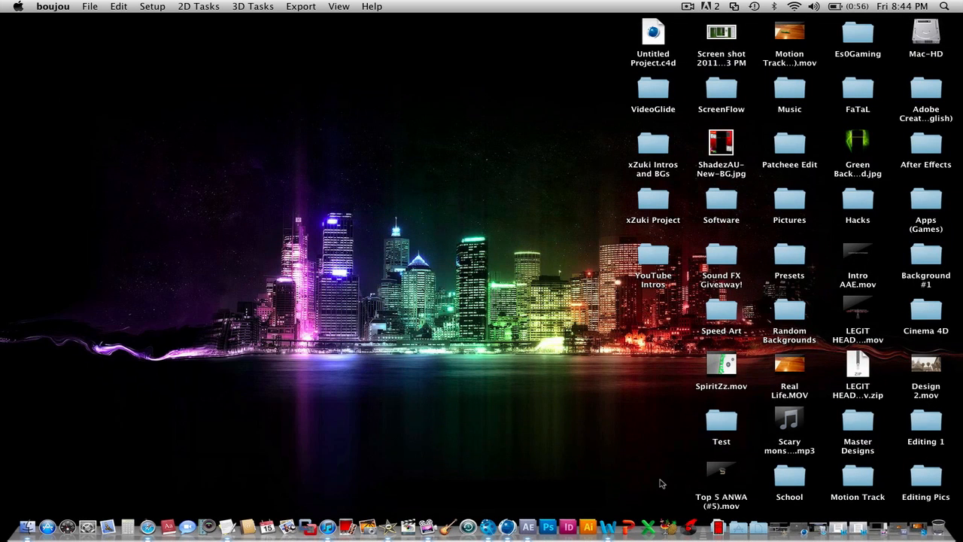
pyautogui.click(509, 526)
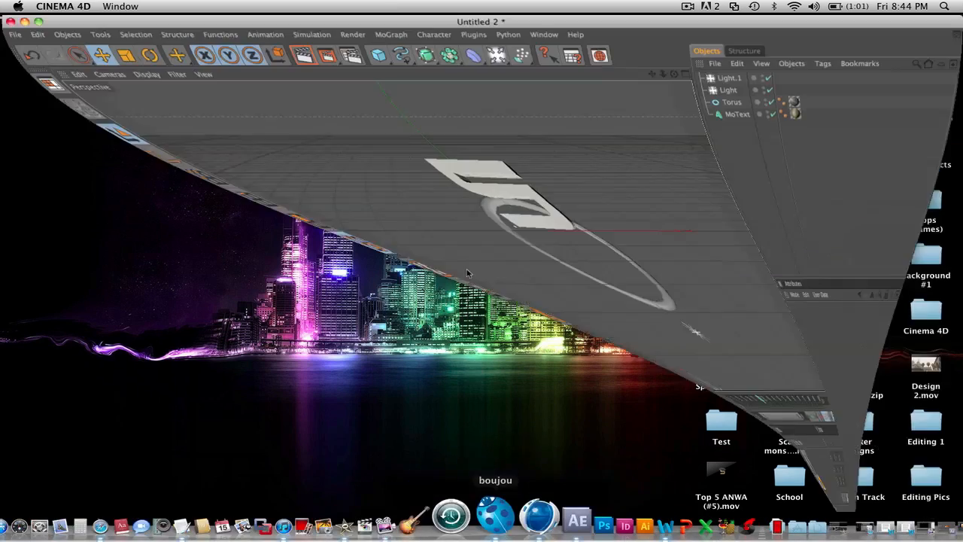
pyautogui.click(11, 33)
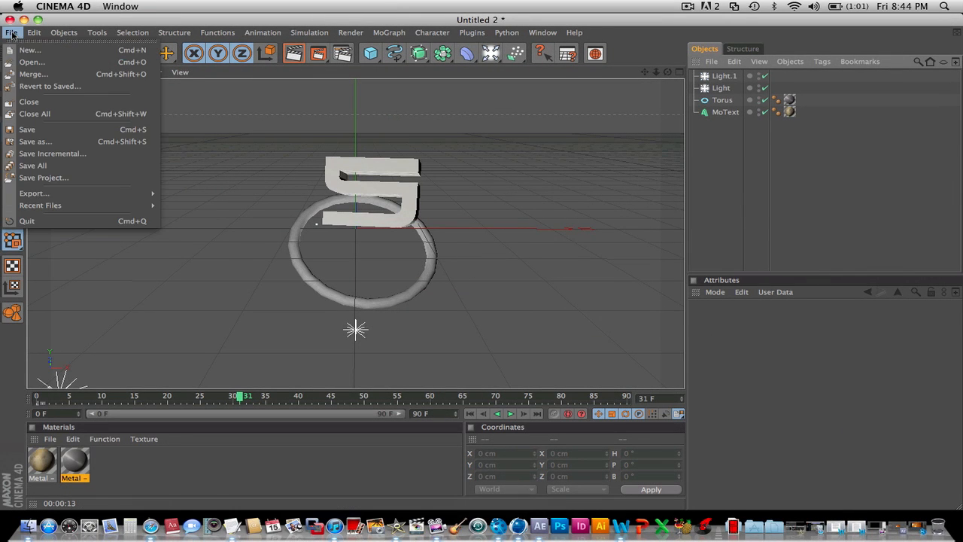
pyautogui.click(22, 43)
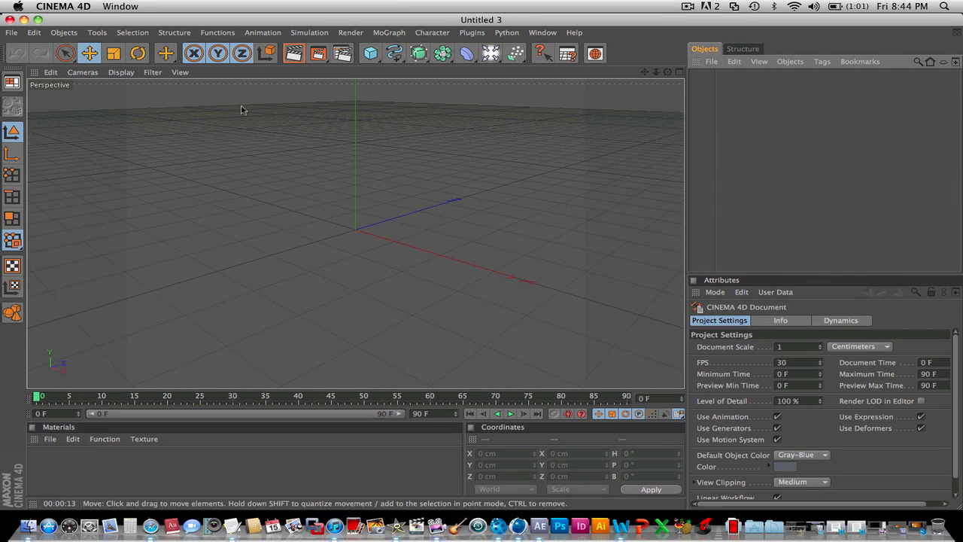
# Set the render output to 1280 x 720 pixels and the frame range to All Frames
pyautogui.click(342, 52)
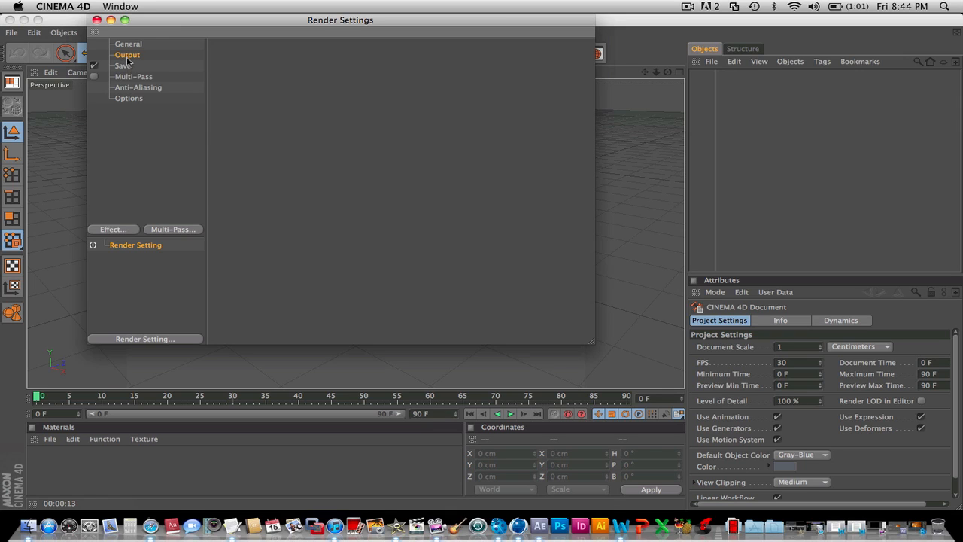
pyautogui.doubleClick(297, 70)
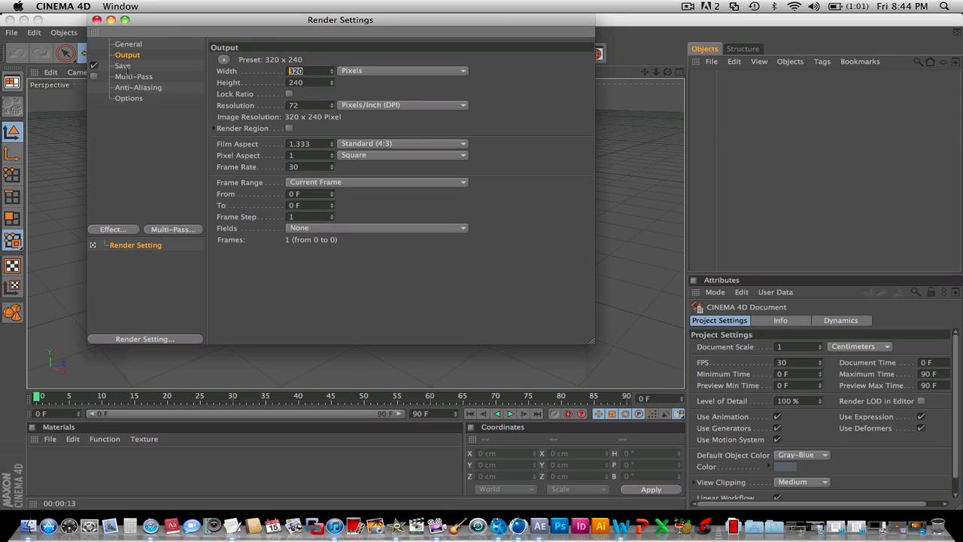
pyautogui.write('128')
pyautogui.press('Tab')
pyautogui.write('72')
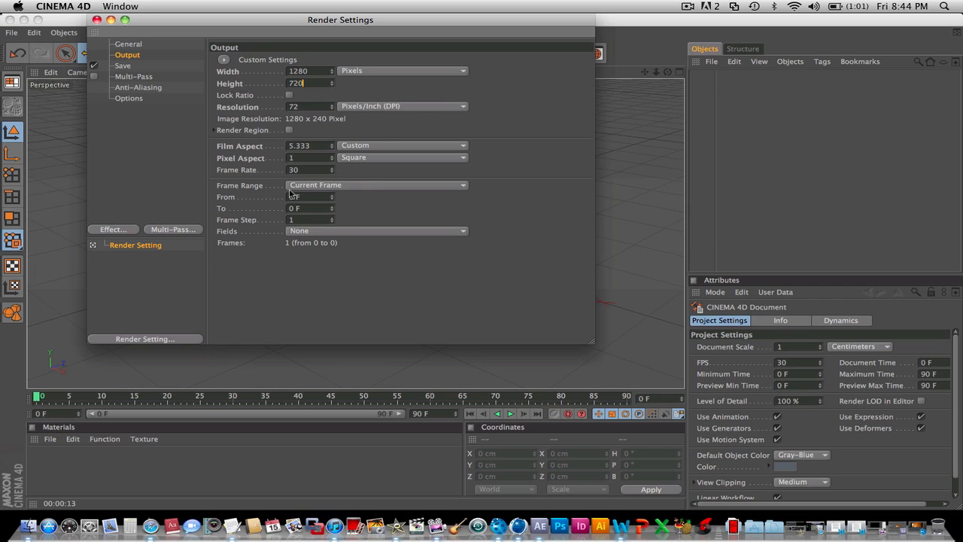
pyautogui.write('0')
pyautogui.click(303, 189)
pyautogui.click(305, 218)
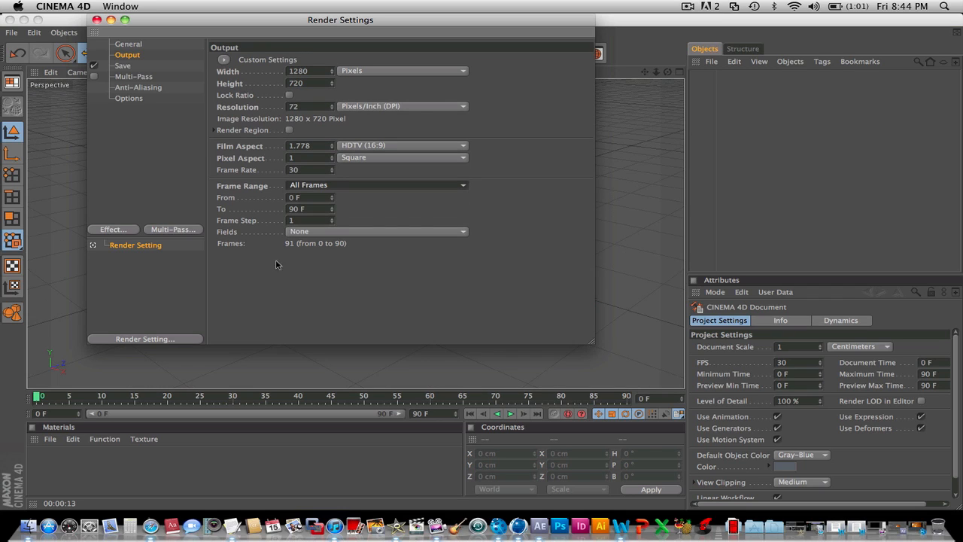
pyautogui.click(97, 20)
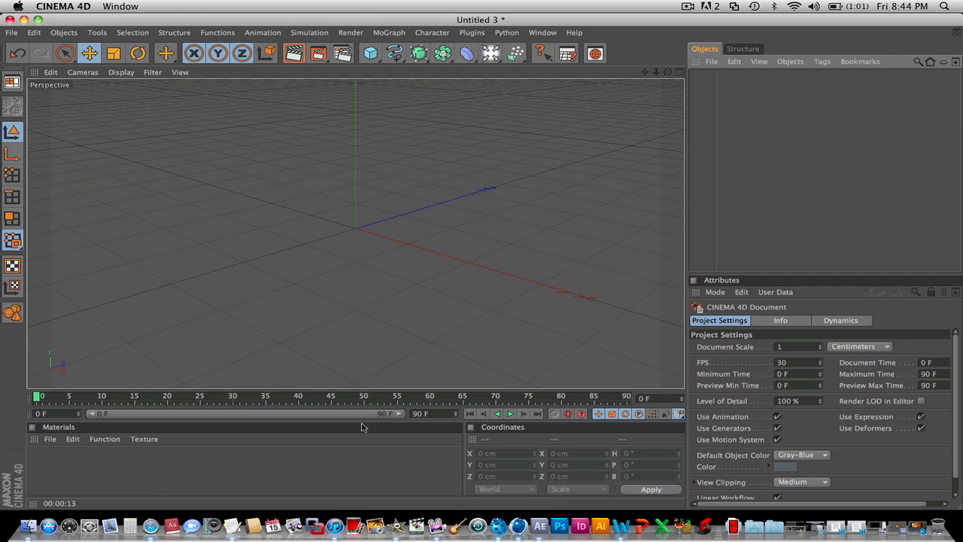
# Create a new material and disable its Specular channel
pyautogui.doubleClick(338, 459)
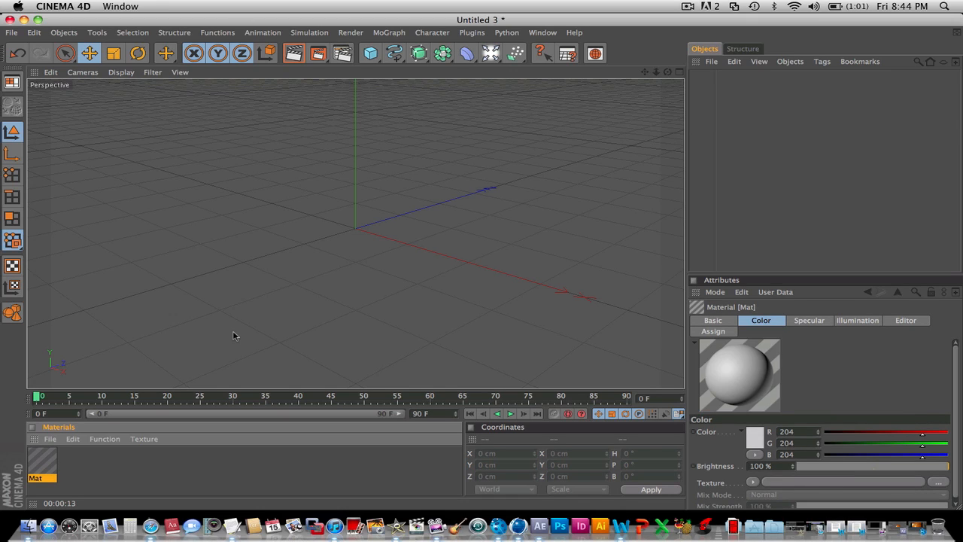
pyautogui.doubleClick(40, 462)
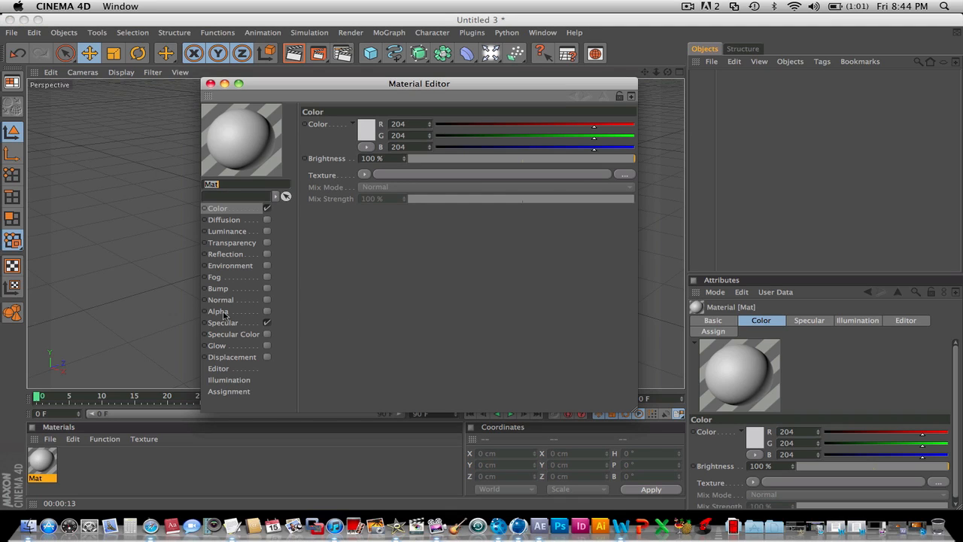
pyautogui.click(246, 323)
pyautogui.click(267, 322)
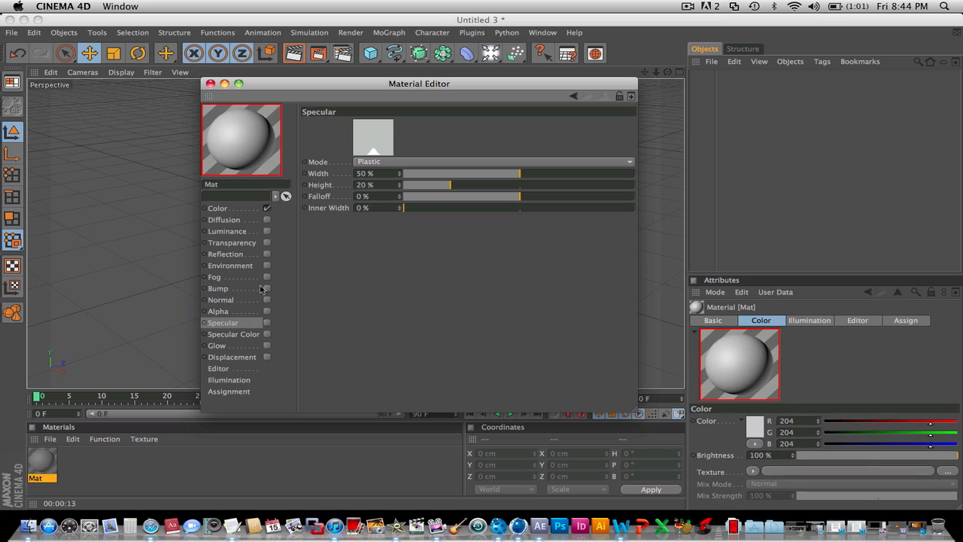
# Load Real Life.MOV as the material's Color texture without copying it to the document location, and close the Material Editor
pyautogui.click(234, 207)
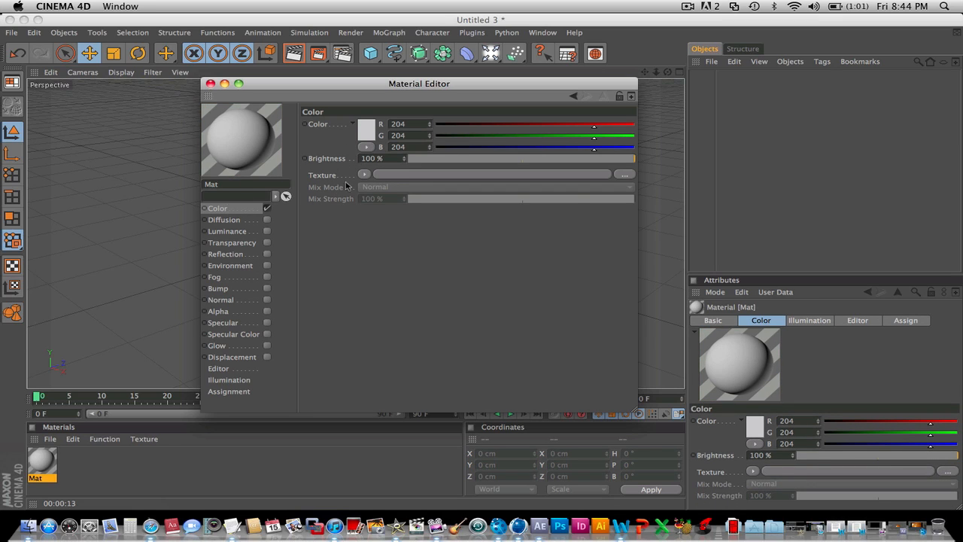
pyautogui.click(625, 175)
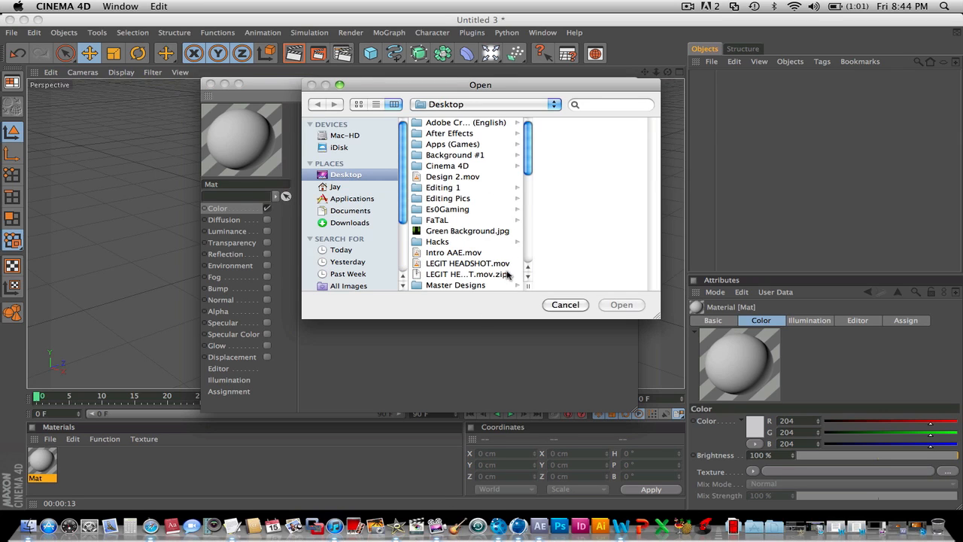
pyautogui.moveTo(529, 150); pyautogui.dragTo(527, 200)
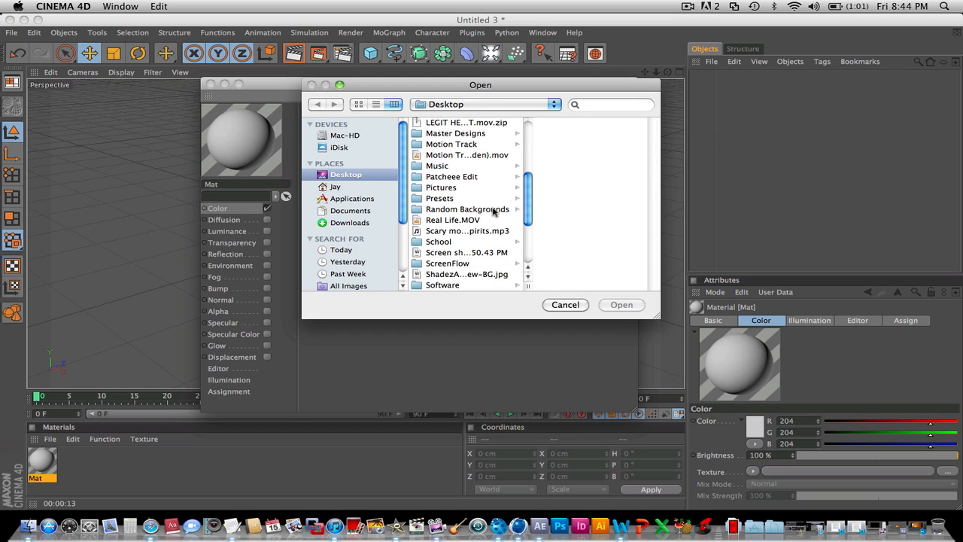
pyautogui.click(448, 220)
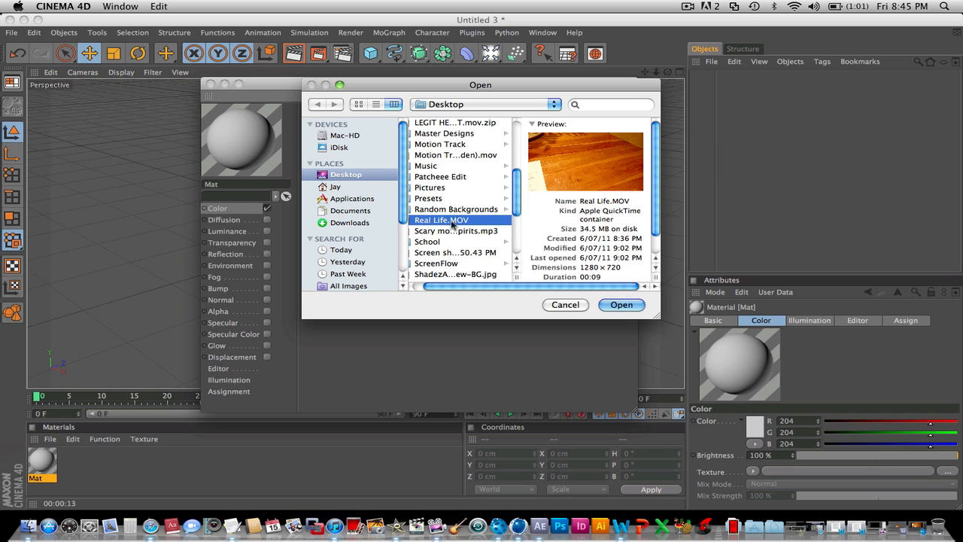
pyautogui.click(621, 305)
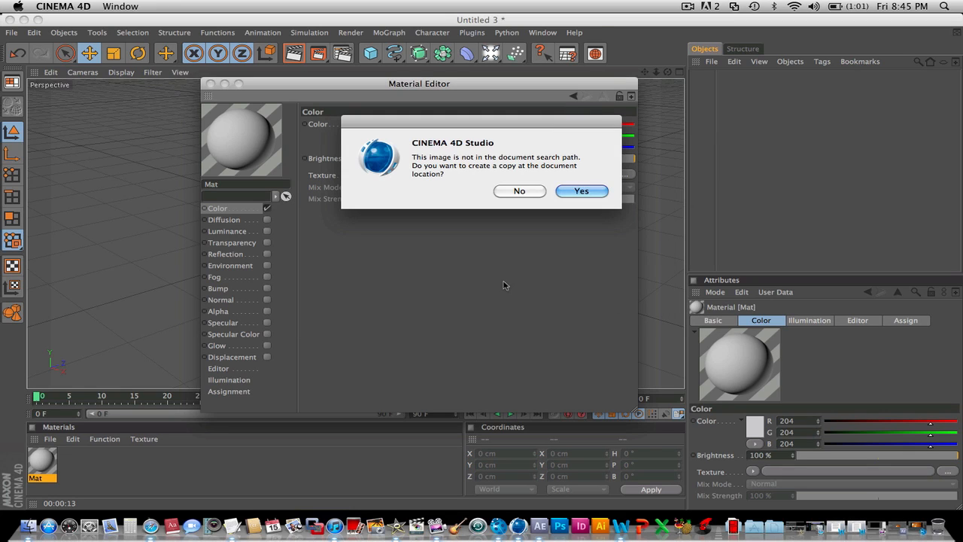
pyautogui.click(526, 192)
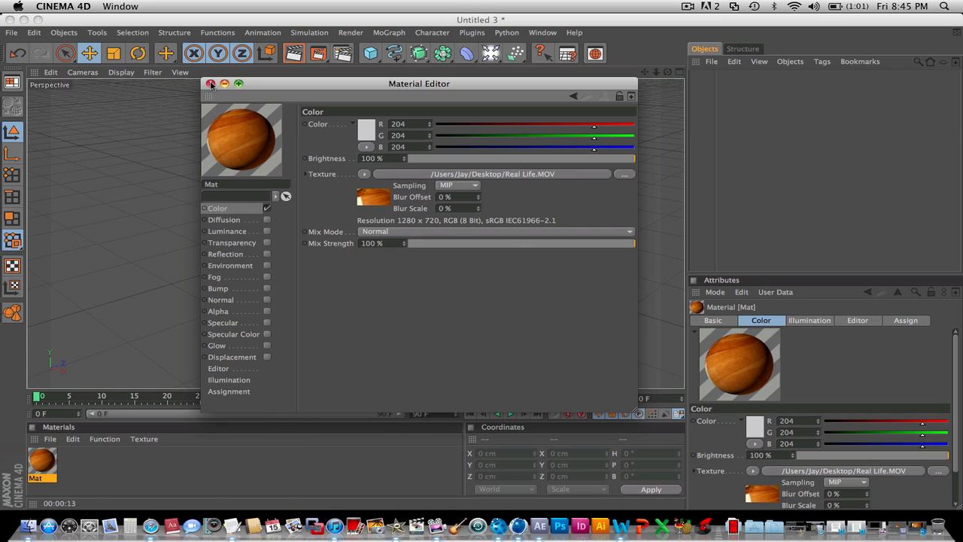
pyautogui.click(210, 83)
# Add a Background object to the scene and apply the Real Life footage material to it
pyautogui.click(490, 52)
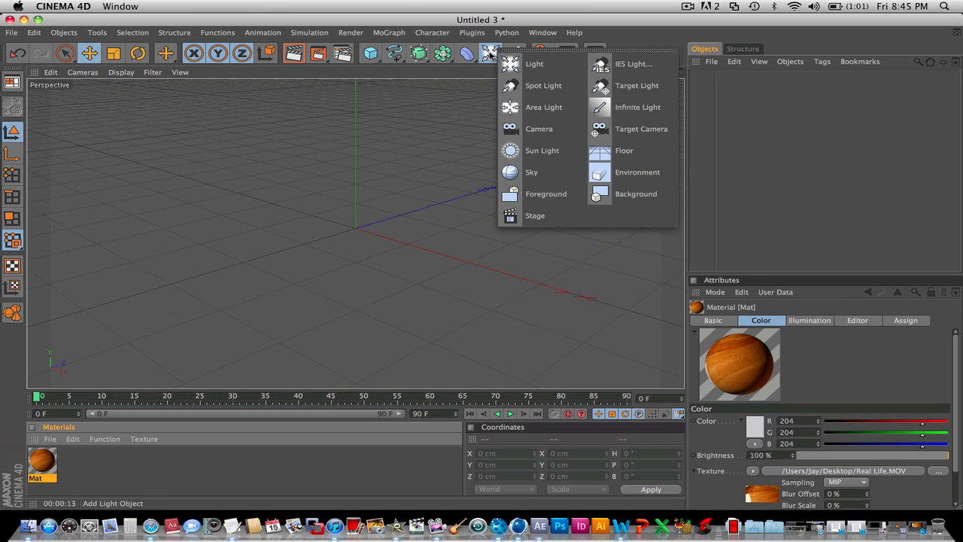
pyautogui.click(600, 191)
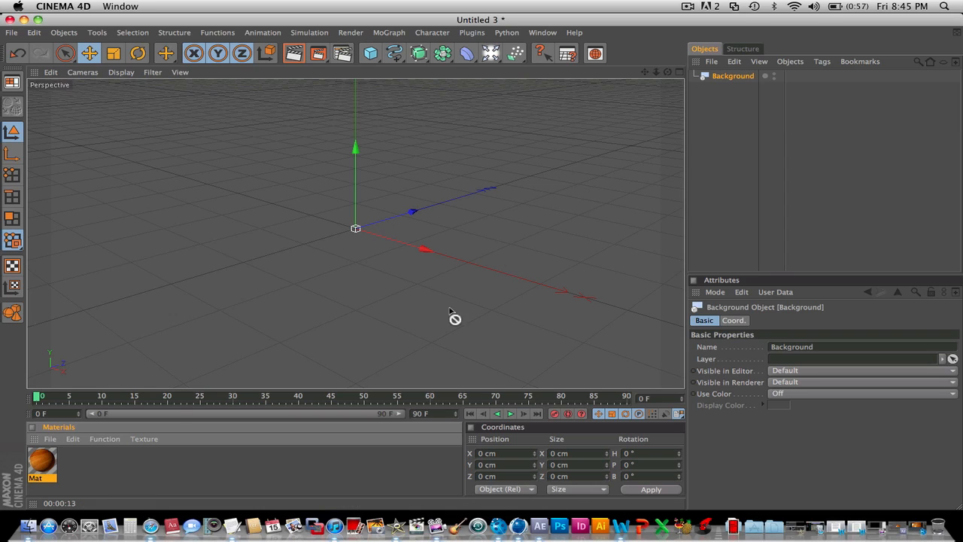
pyautogui.moveTo(450, 310); pyautogui.dragTo(733, 78)
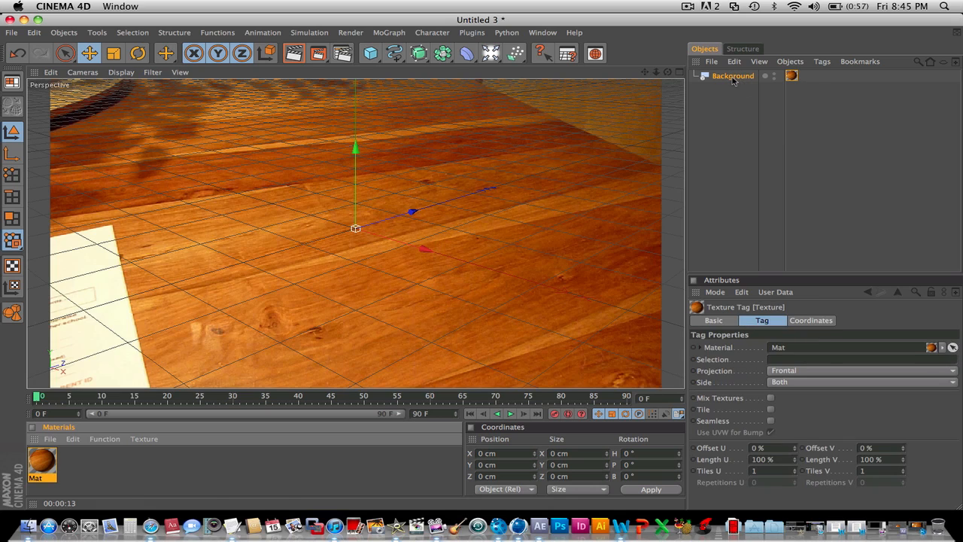
# Open the exported Untitled Project.c4d from the desktop, accepting the LightWave 3D import options with a scale of 10 centimeters
pyautogui.click(25, 20)
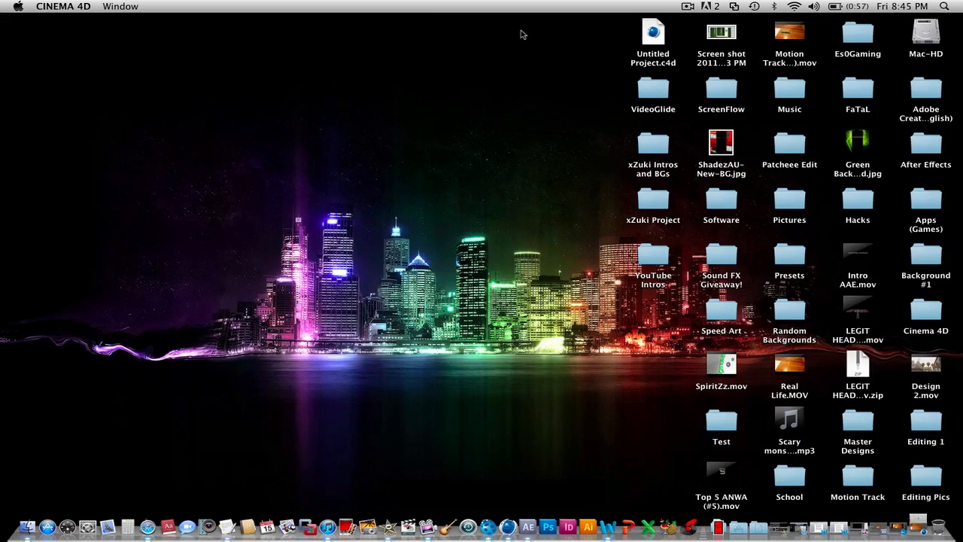
pyautogui.doubleClick(653, 31)
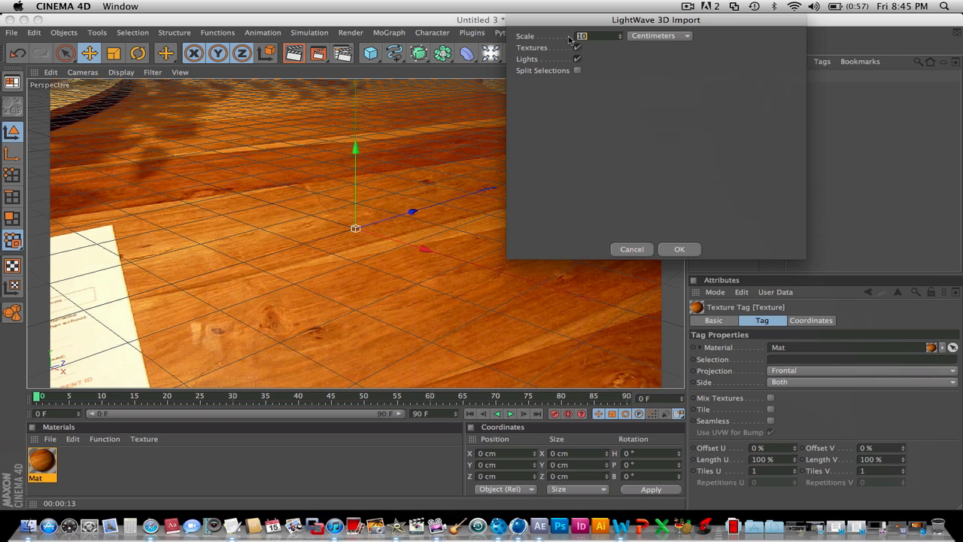
pyautogui.click(670, 246)
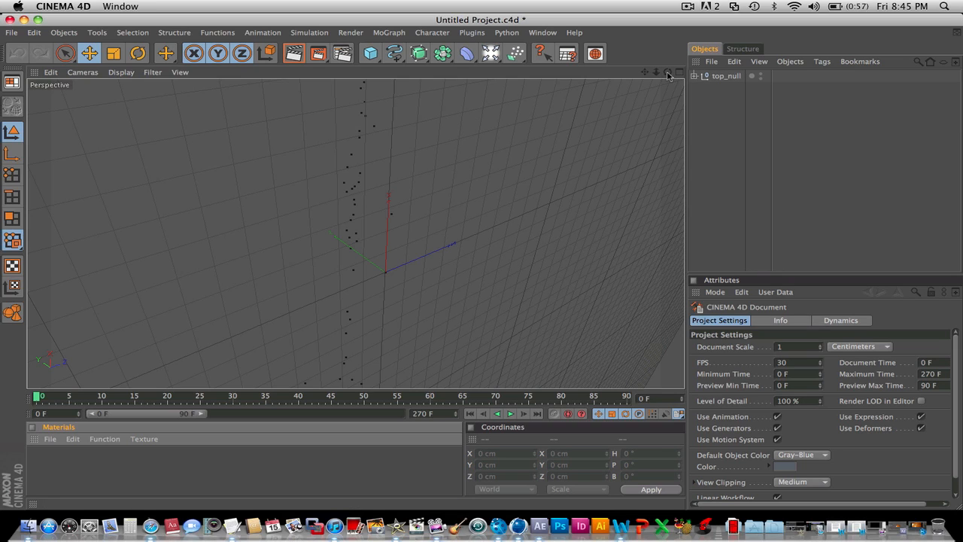
# Create a new material in the imported project and disable its Specular channel
pyautogui.doubleClick(94, 486)
pyautogui.doubleClick(43, 459)
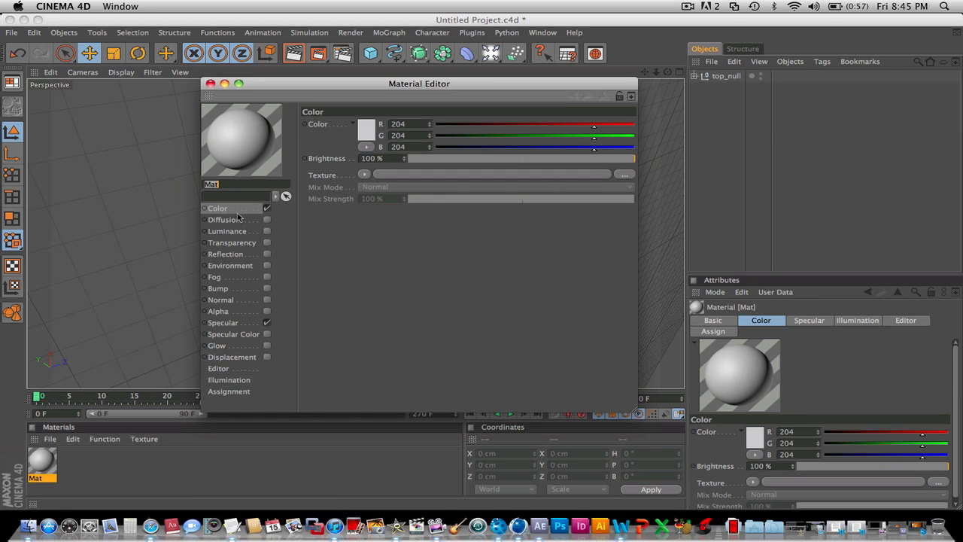
pyautogui.click(266, 322)
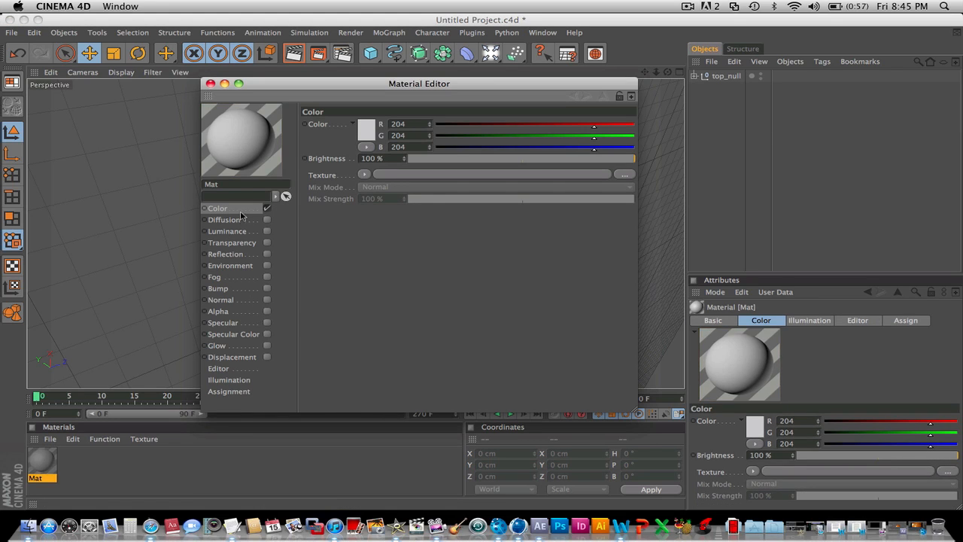
# Load Real Life.MOV from the Desktop as the new material's Color texture and close the Material Editor
pyautogui.click(625, 174)
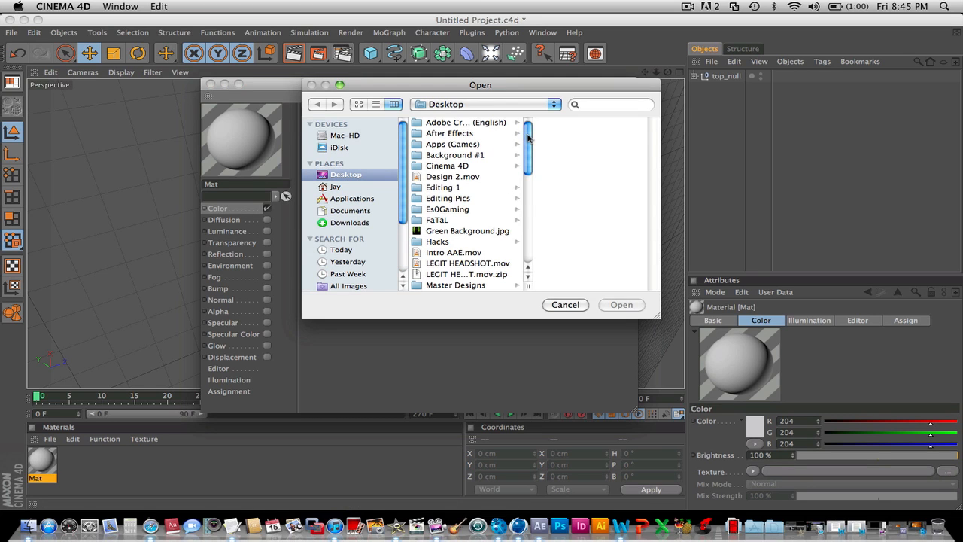
pyautogui.moveTo(528, 138); pyautogui.dragTo(530, 180)
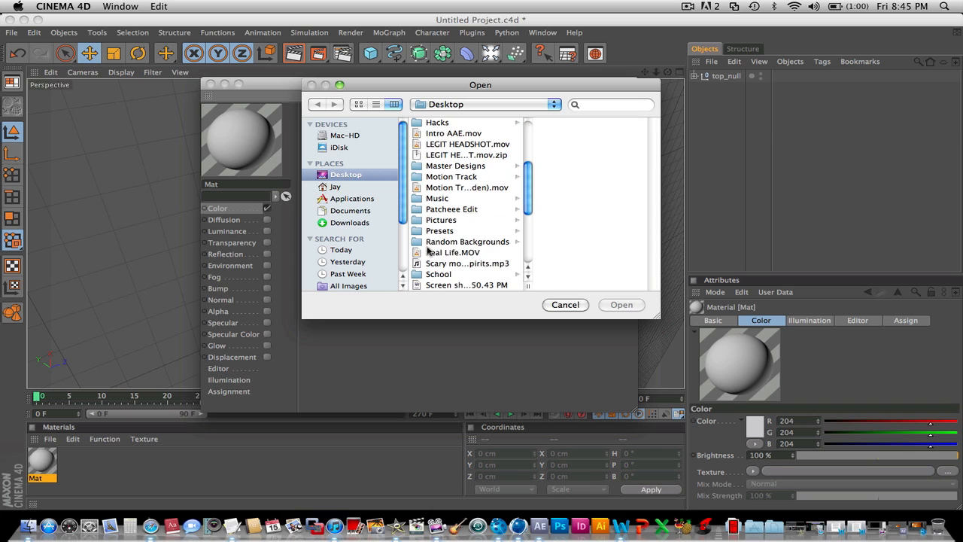
pyautogui.click(428, 250)
pyautogui.click(622, 305)
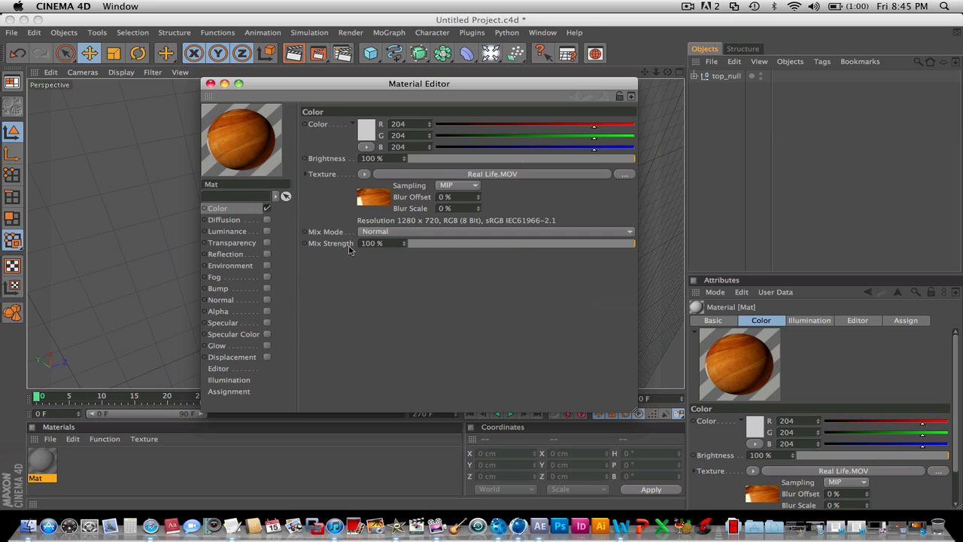
pyautogui.click(210, 84)
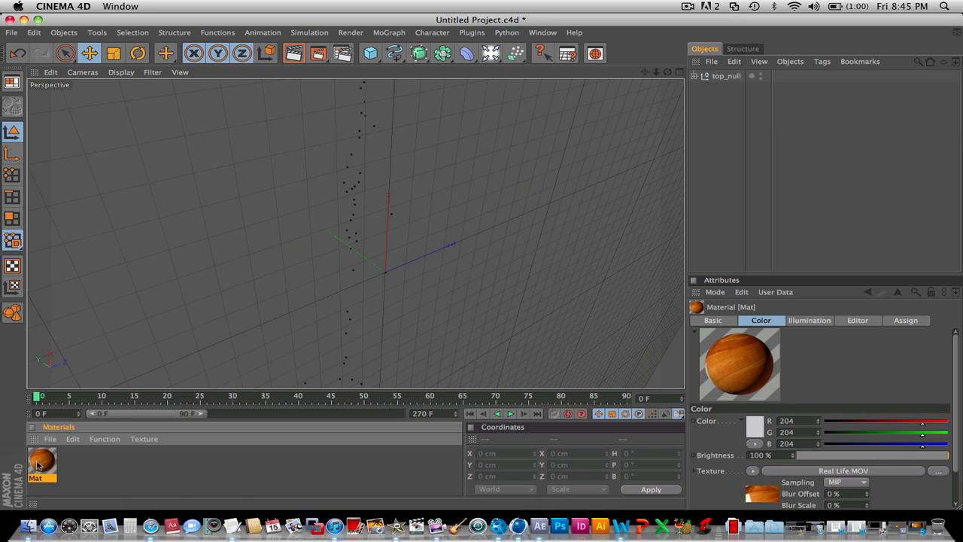
# Add a Background object to the imported project and apply the footage material to it
pyautogui.click(490, 52)
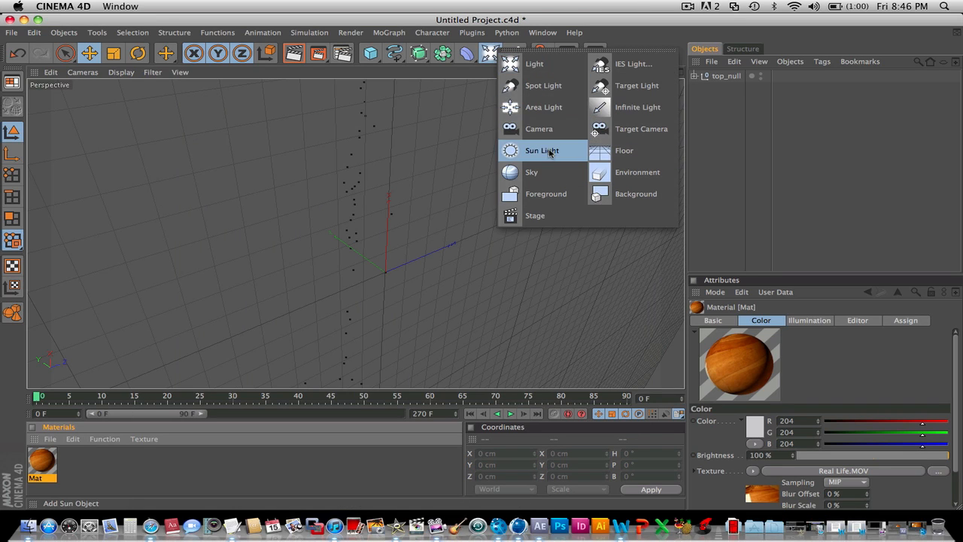
pyautogui.click(619, 194)
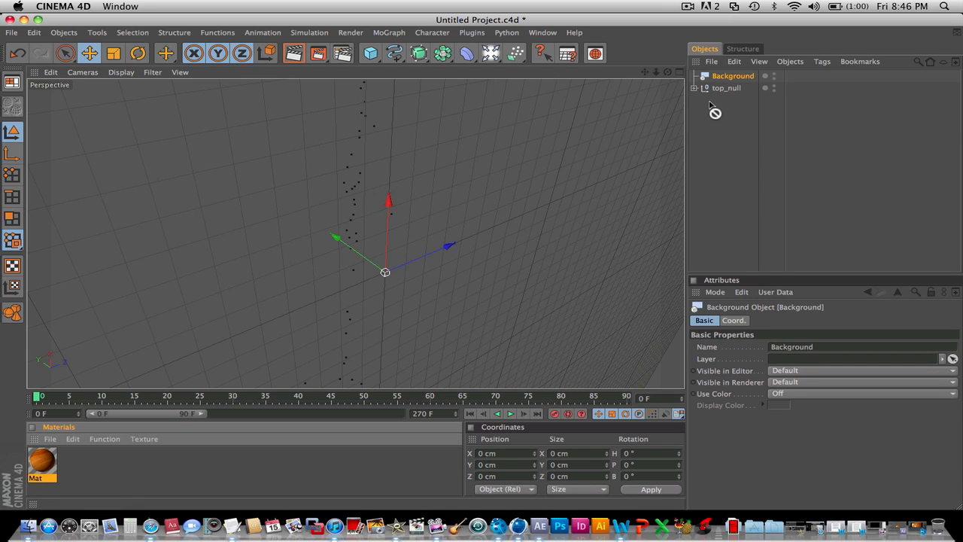
pyautogui.moveTo(728, 80); pyautogui.dragTo(729, 78)
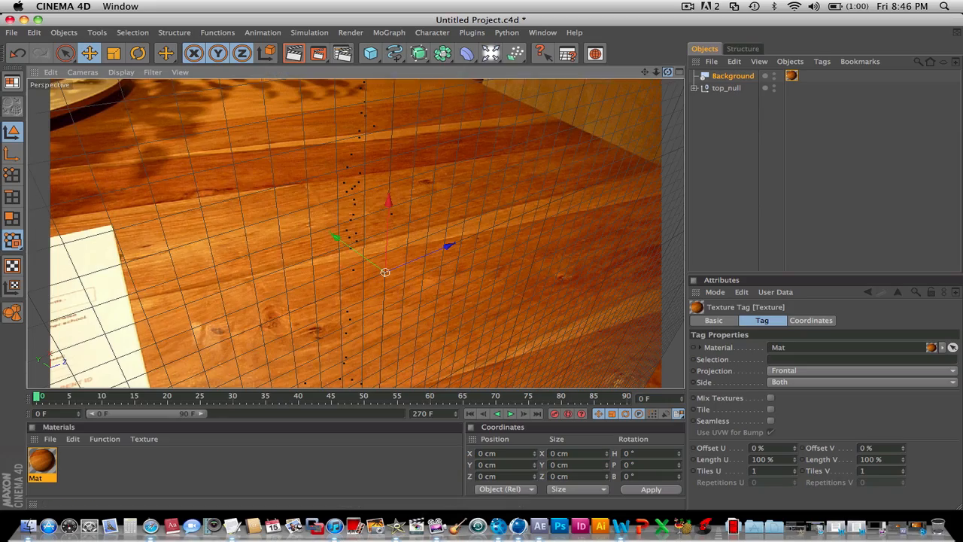
# Add a MoText object and set its text to "xMaster"
pyautogui.moveTo(667, 72)
pyautogui.mouseDown()
pyautogui.moveTo(677, 80)
pyautogui.moveTo(662, 70)
pyautogui.moveTo(624, 81)
pyautogui.moveTo(611, 101)
pyautogui.moveTo(688, 75)
pyautogui.moveTo(662, 79)
pyautogui.moveTo(677, 69)
pyautogui.moveTo(647, 66)
pyautogui.moveTo(639, 76)
pyautogui.moveTo(670, 68)
pyautogui.moveTo(656, 74)
pyautogui.mouseUp()
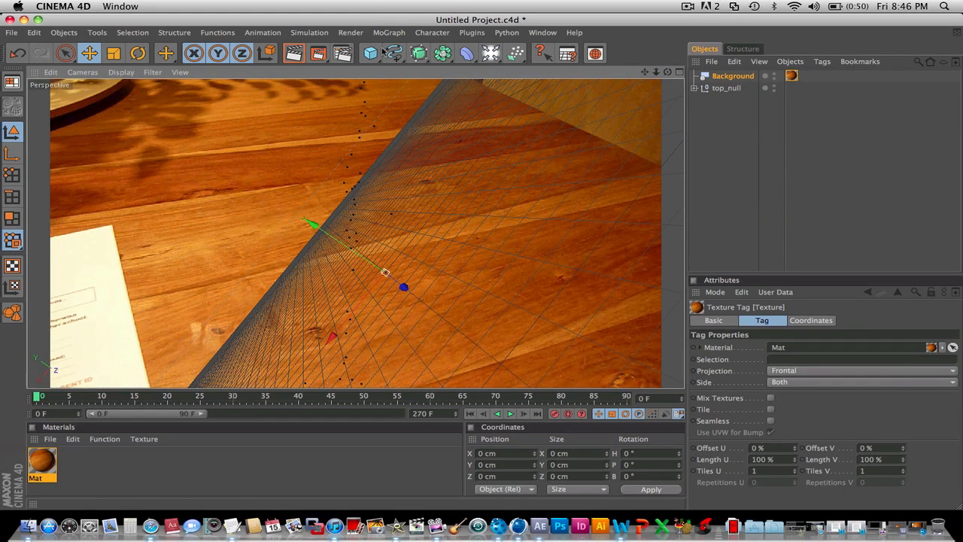
pyautogui.click(432, 33)
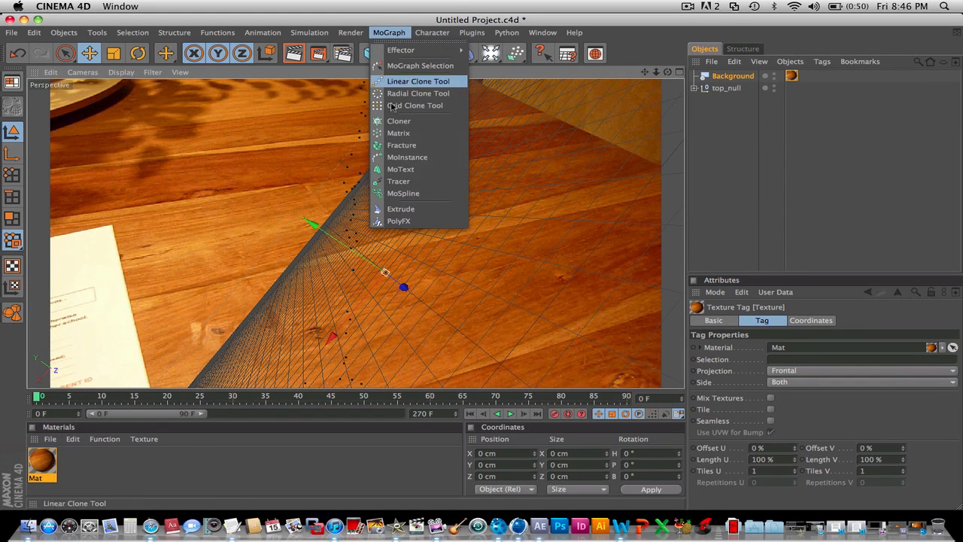
pyautogui.click(391, 172)
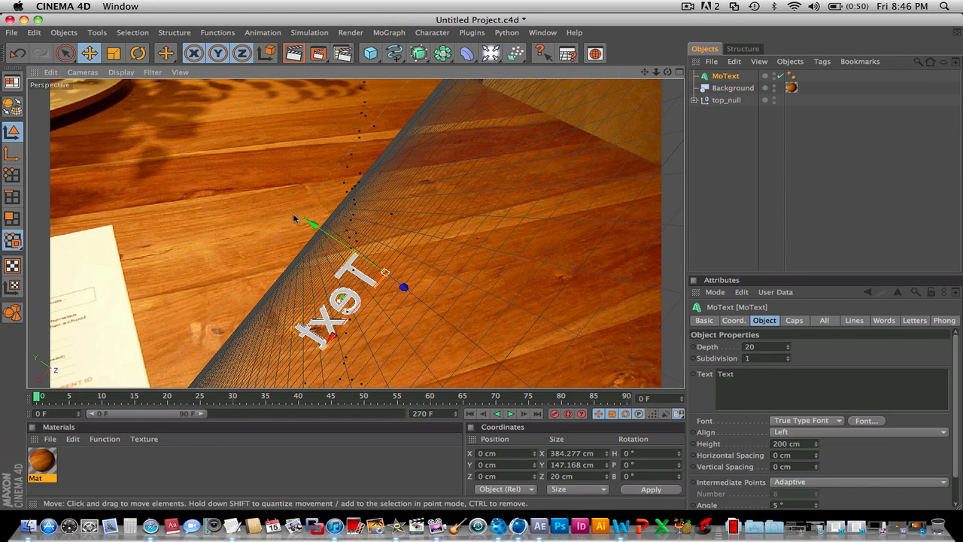
pyautogui.doubleClick(750, 379)
pyautogui.write('x')
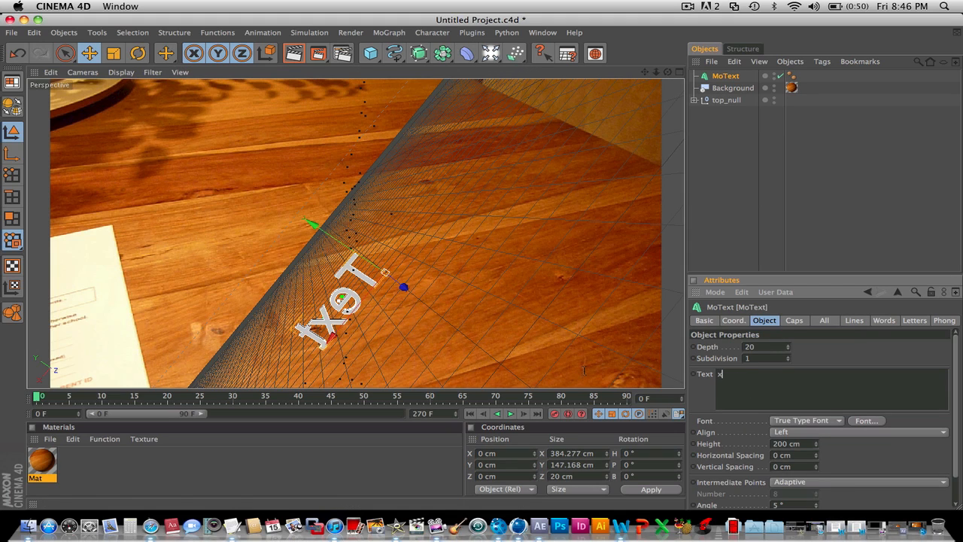
pyautogui.write('Master')
pyautogui.press('Return')
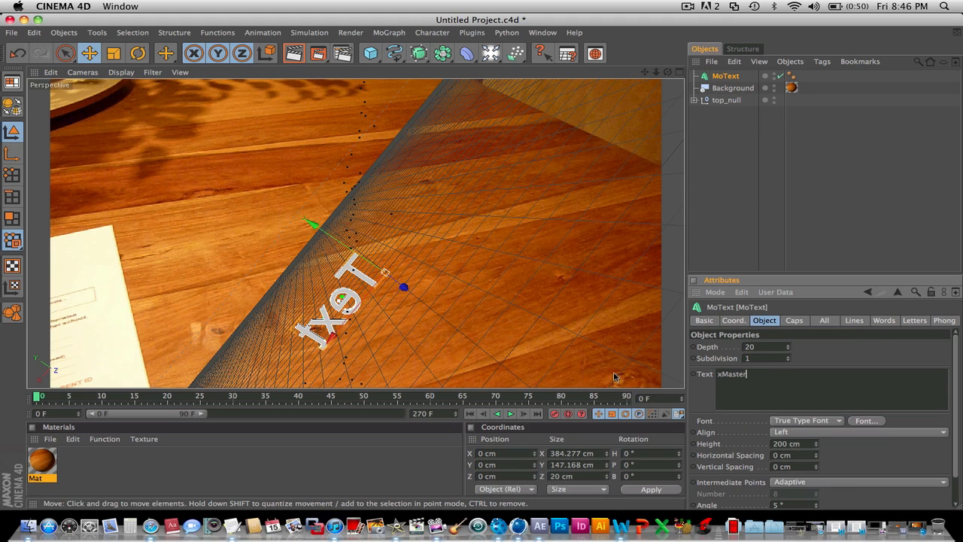
pyautogui.click(747, 237)
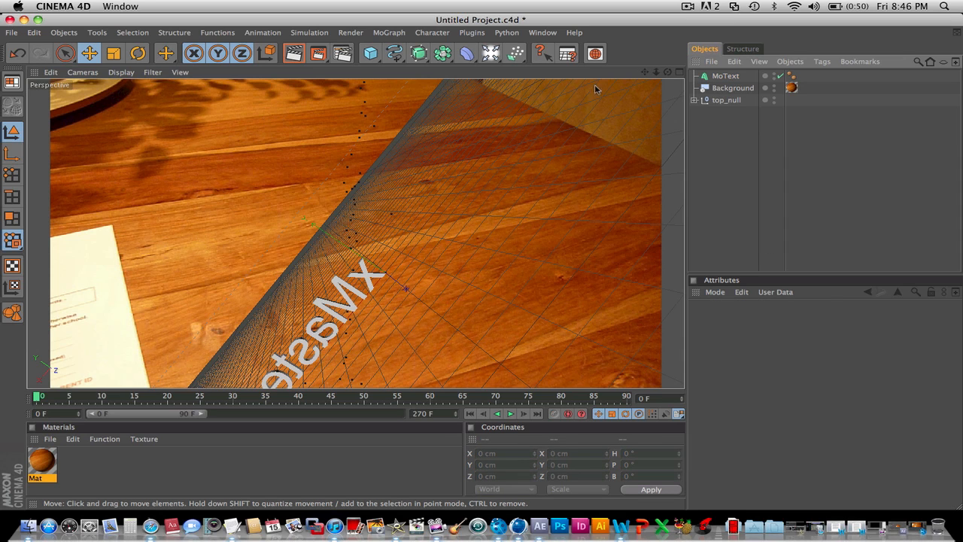
# Rotate the xMaster text to about H 26°, P 25°, B 41° and move it beside the paper, at about X -550, Y 583, Z -576 cm
pyautogui.moveTo(658, 71); pyautogui.dragTo(661, 69)
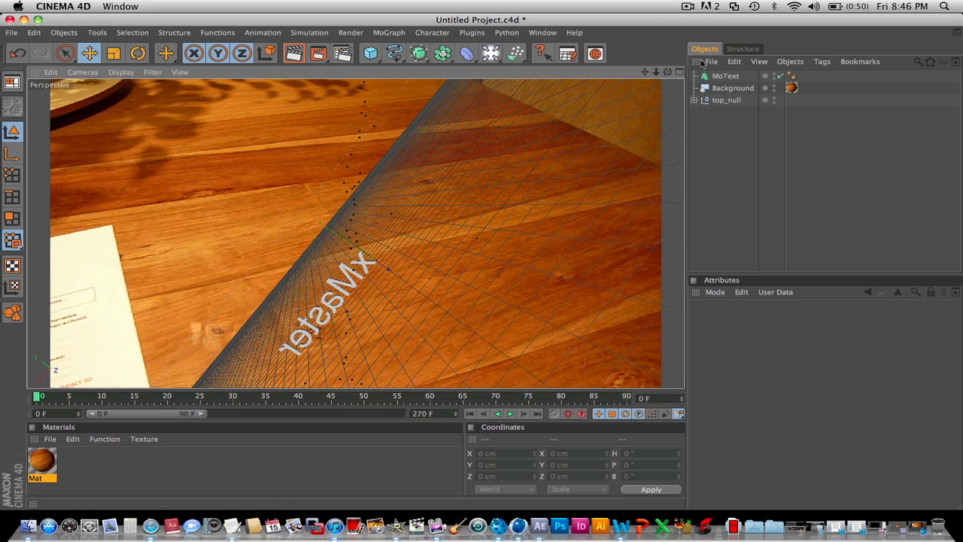
pyautogui.moveTo(667, 71); pyautogui.dragTo(667, 71)
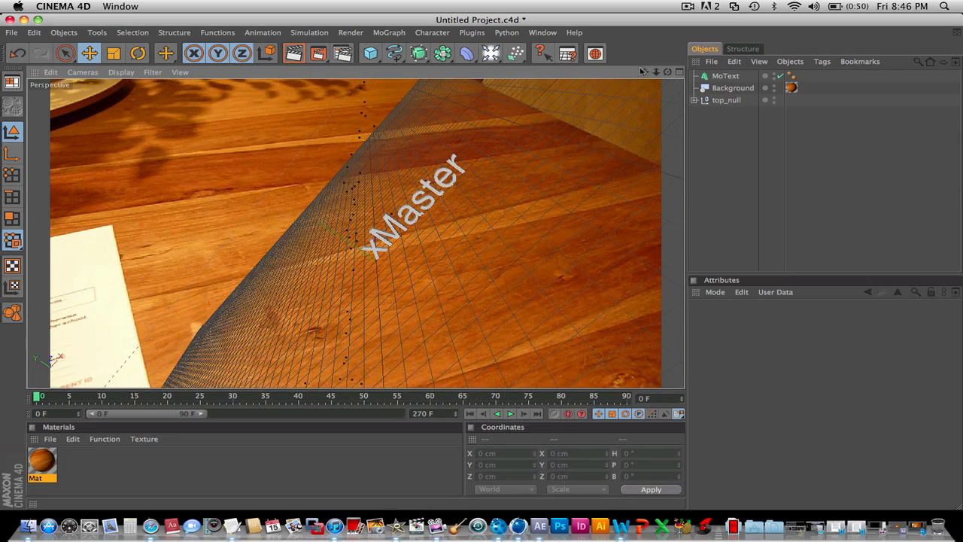
pyautogui.click(135, 59)
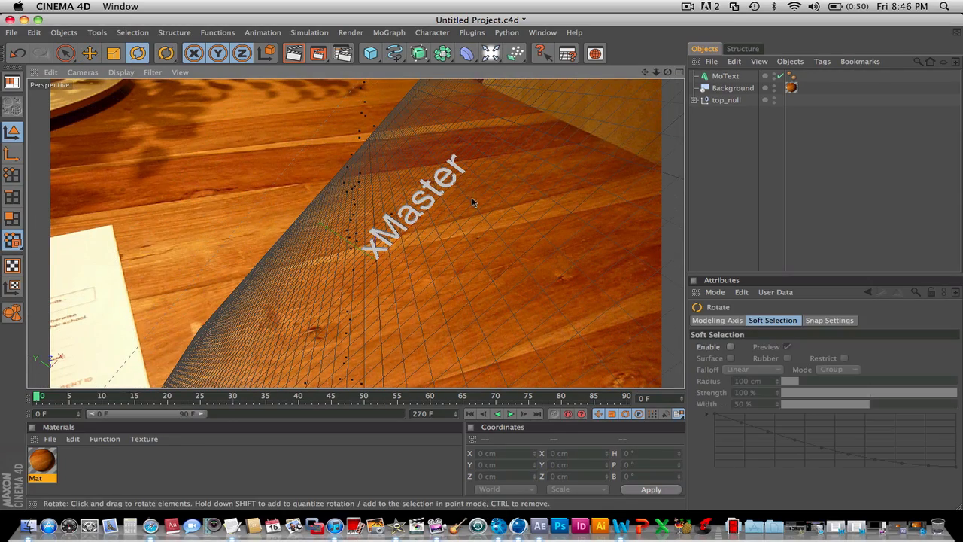
pyautogui.click(418, 195)
pyautogui.moveTo(378, 218); pyautogui.dragTo(257, 301)
pyautogui.click(89, 54)
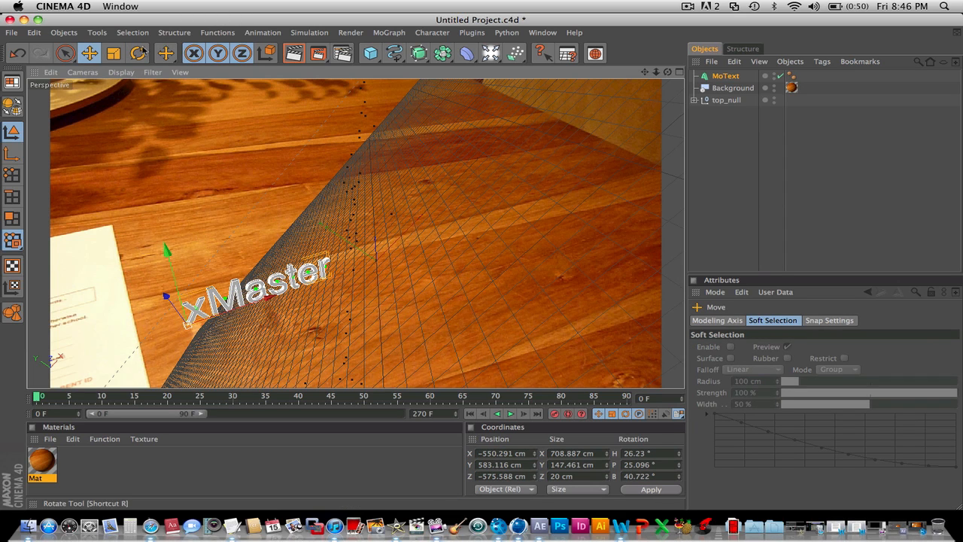
# Refine the xMaster text's rotation to about H 13°, P 37°, B 48°
pyautogui.press('r')
pyautogui.moveTo(186, 301); pyautogui.dragTo(193, 309)
pyautogui.click(89, 52)
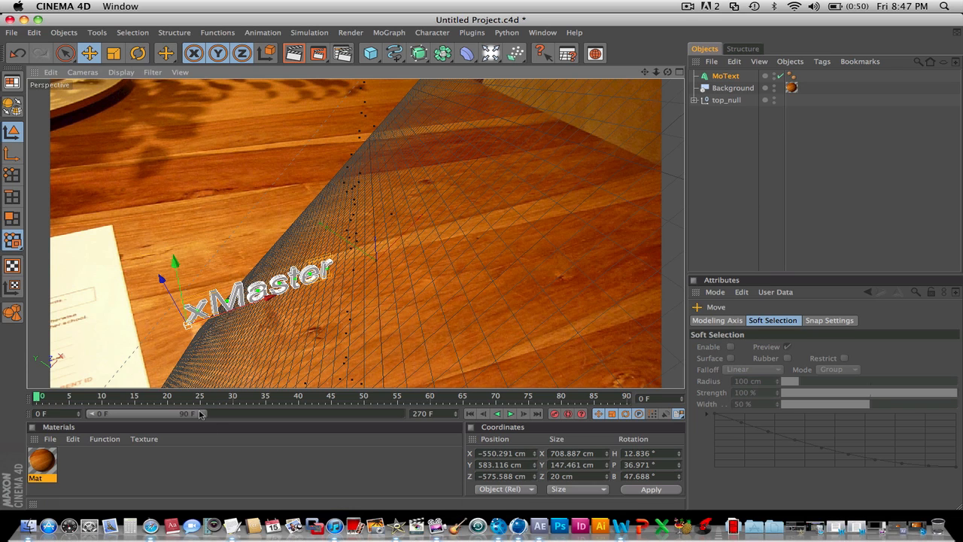
# Extend the timeline's preview range to 270 F and scrub through the opening frames to check the text against the footage
pyautogui.moveTo(199, 413); pyautogui.dragTo(405, 413)
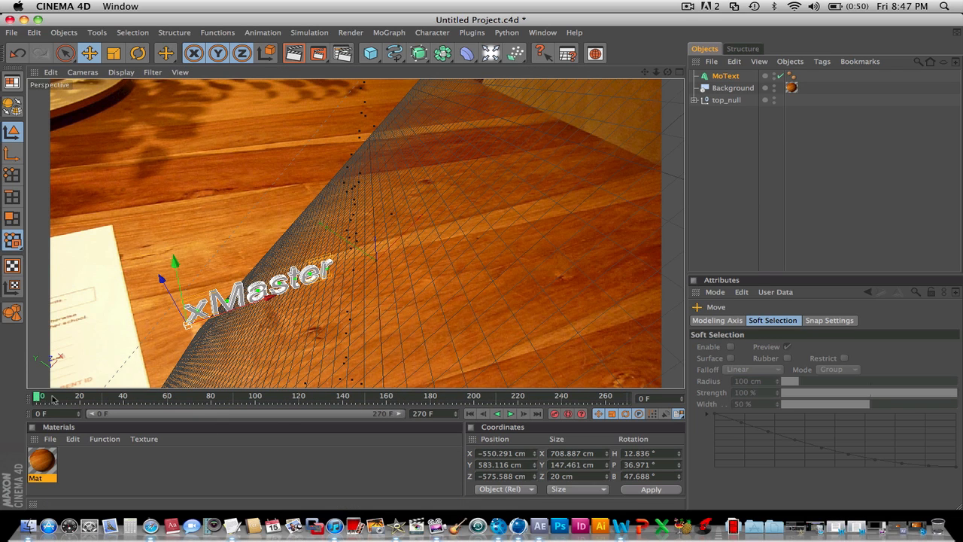
pyautogui.moveTo(53, 399)
pyautogui.mouseDown()
pyautogui.moveTo(437, 413)
pyautogui.moveTo(638, 397)
pyautogui.moveTo(35, 403)
pyautogui.mouseUp()
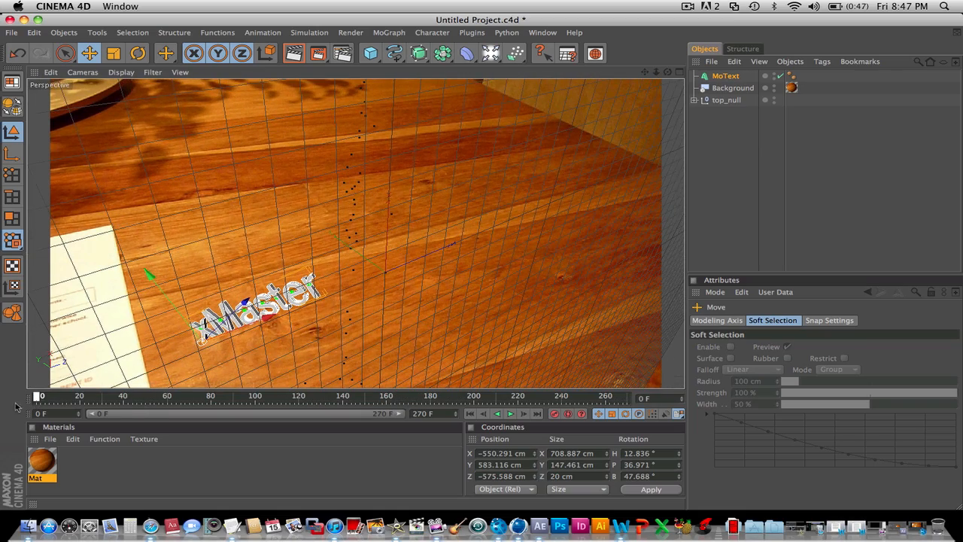
# Rotate the xMaster text to about H 180°, P 78°, B -79° and scrub the timeline to check it against the footage
pyautogui.click(138, 53)
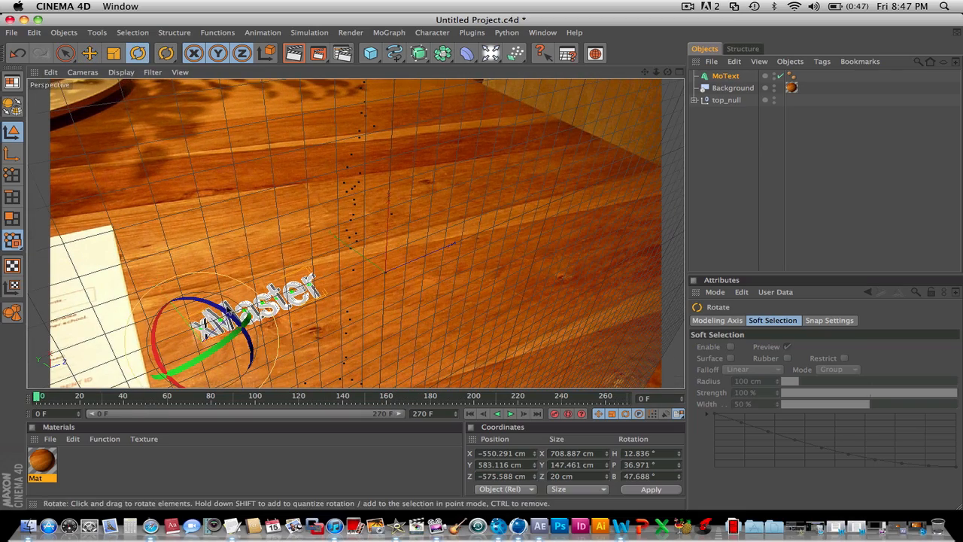
pyautogui.moveTo(204, 325); pyautogui.dragTo(244, 320)
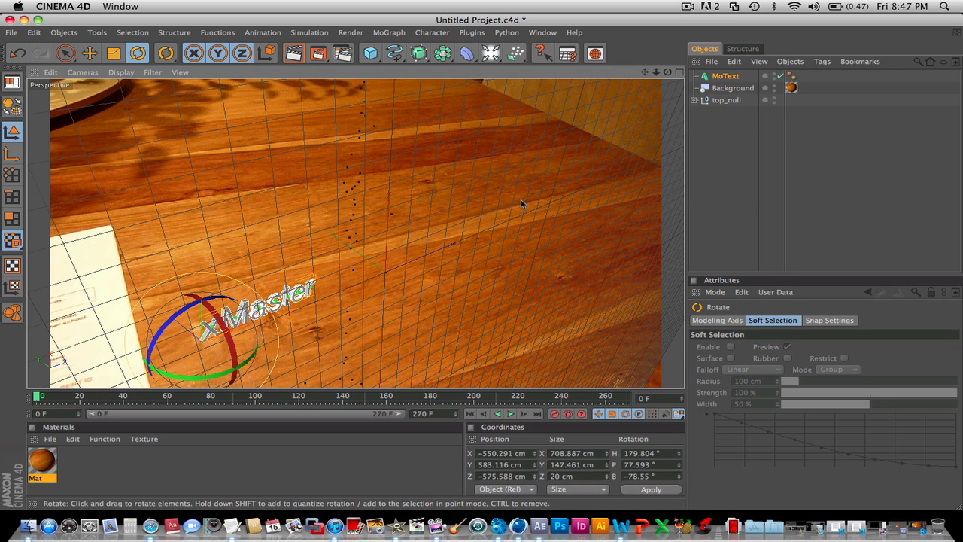
pyautogui.click(754, 156)
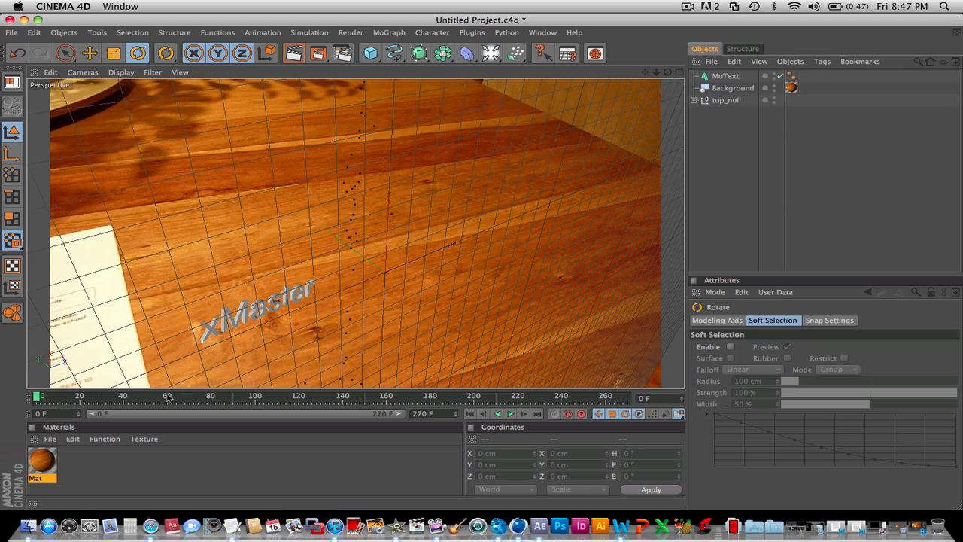
pyautogui.moveTo(167, 397); pyautogui.dragTo(12, 365)
# Preview the finished Motion Tracking example movie on the desktop, and return to the Cinema 4D project
pyautogui.click(24, 20)
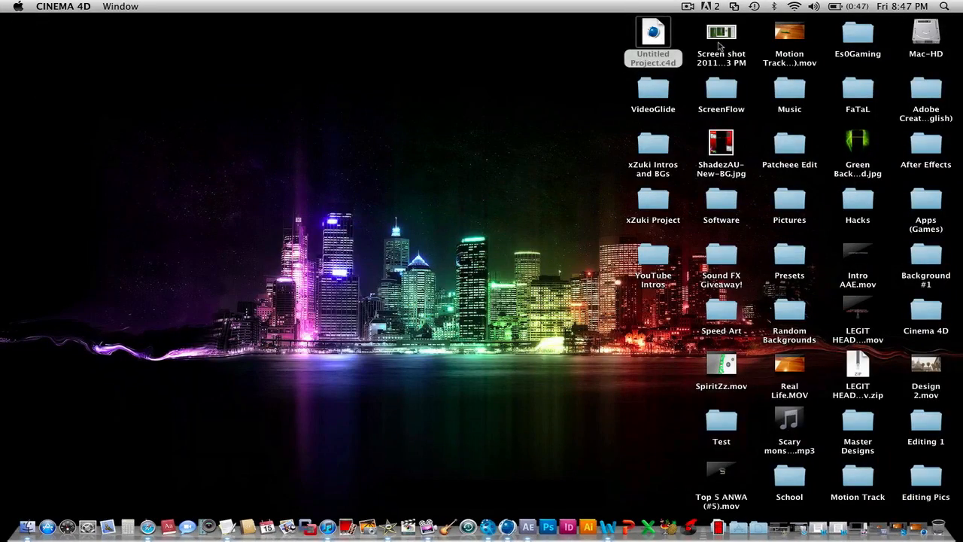
pyautogui.click(787, 33)
pyautogui.press('space')
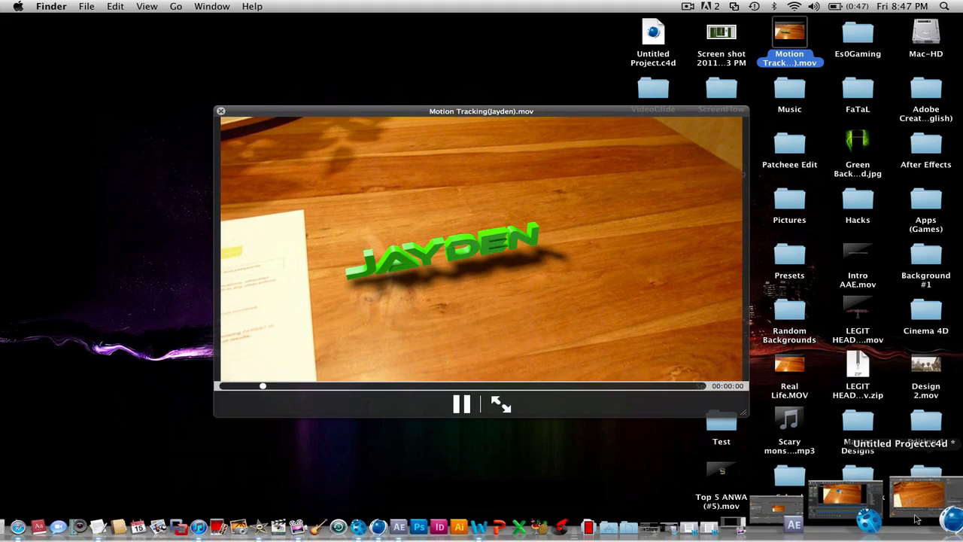
pyautogui.click(899, 517)
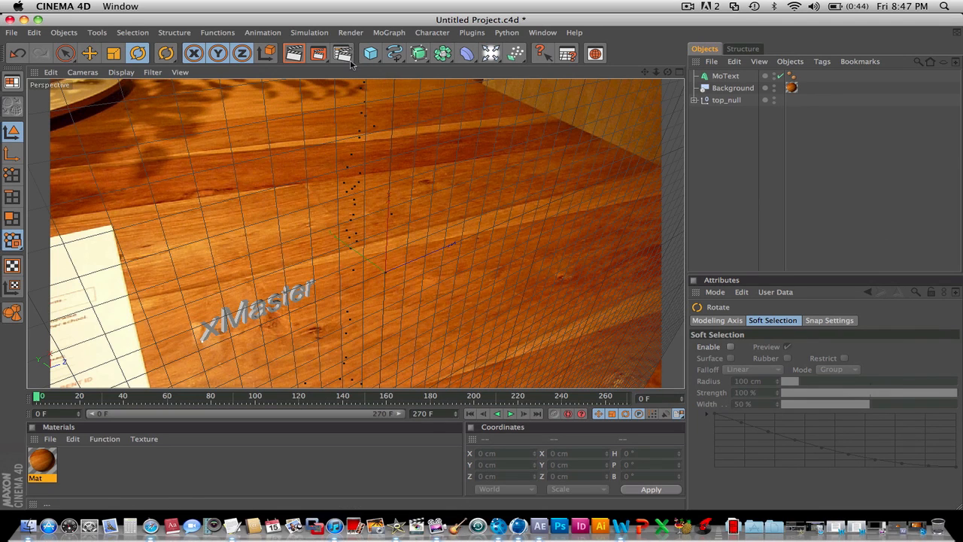
# Add a plane and rotate it to about B -101° so it lies along the tabletop
pyautogui.click(379, 53)
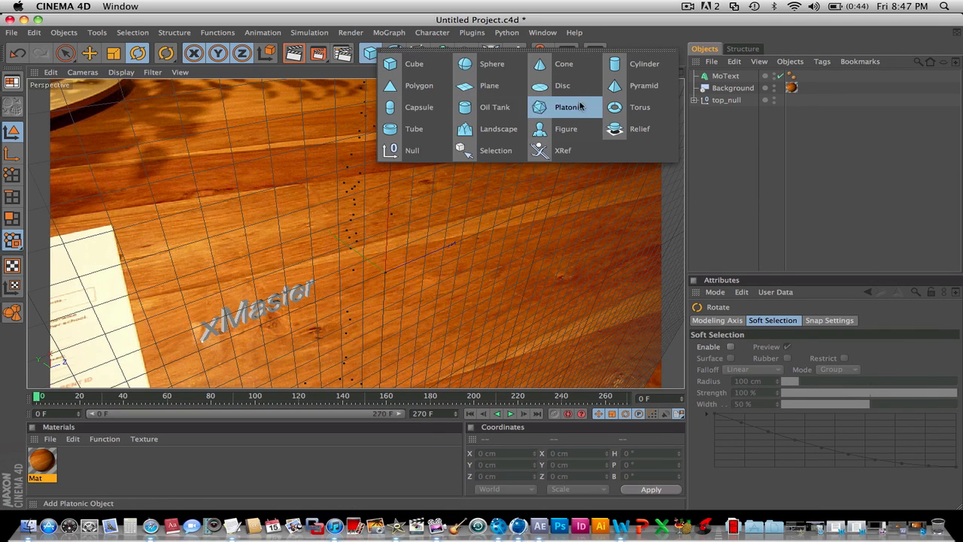
pyautogui.click(503, 85)
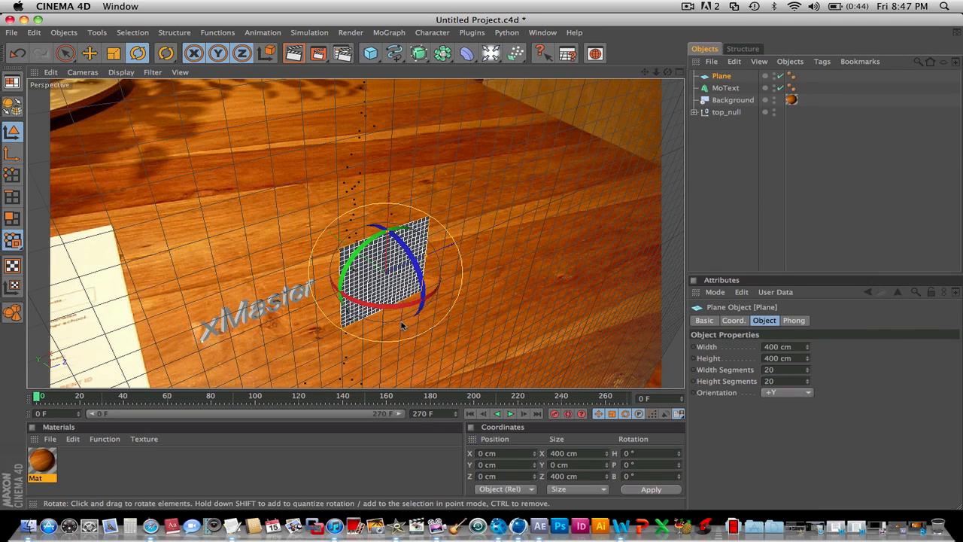
pyautogui.moveTo(371, 234); pyautogui.dragTo(352, 228)
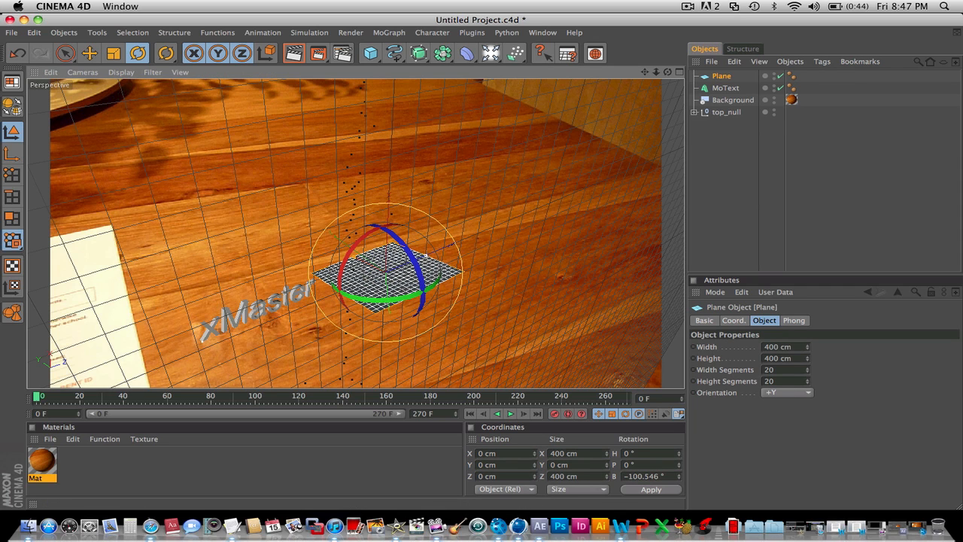
# Enlarge the plane to about 1585 by 2247 cm and move it beneath the text, at about X -769, Y 924 cm
pyautogui.moveTo(427, 256); pyautogui.dragTo(566, 197)
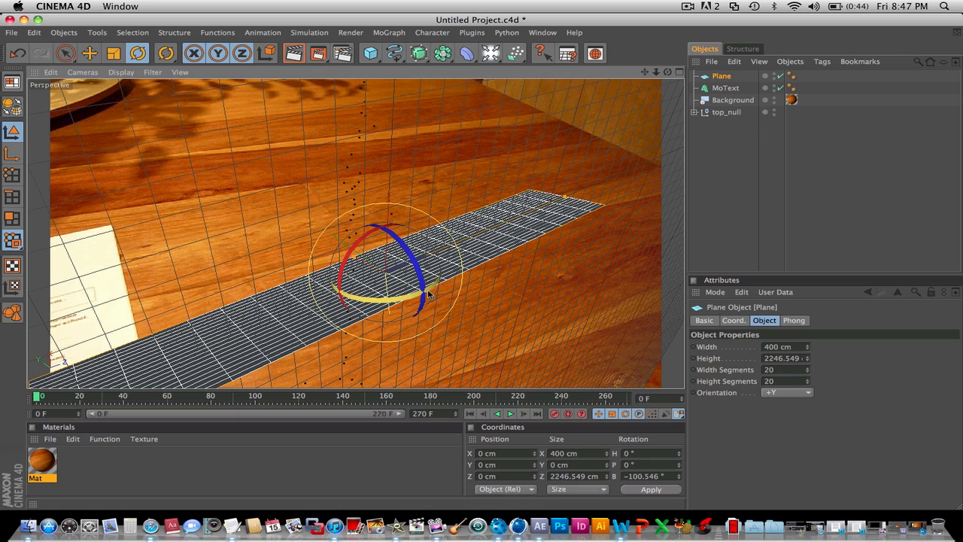
pyautogui.moveTo(354, 257); pyautogui.dragTo(285, 223)
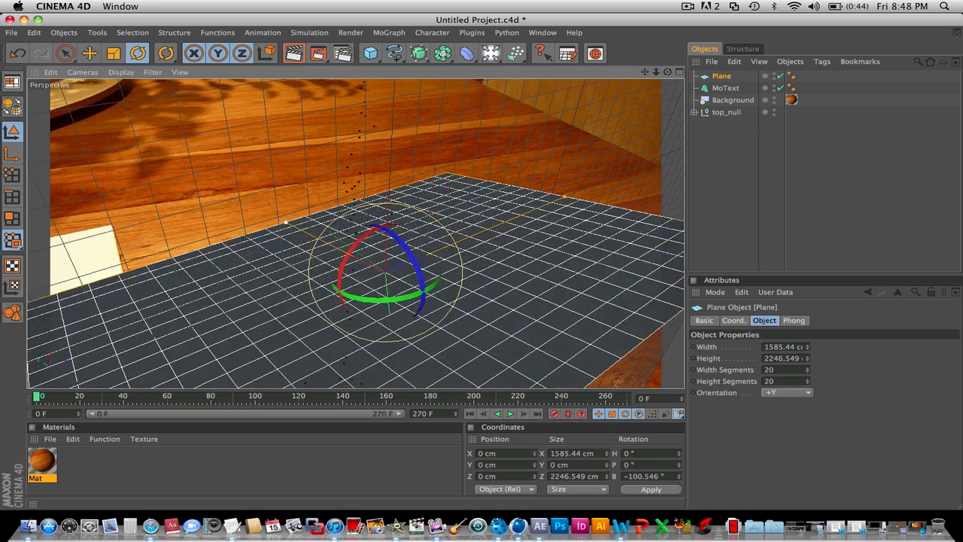
pyautogui.click(89, 52)
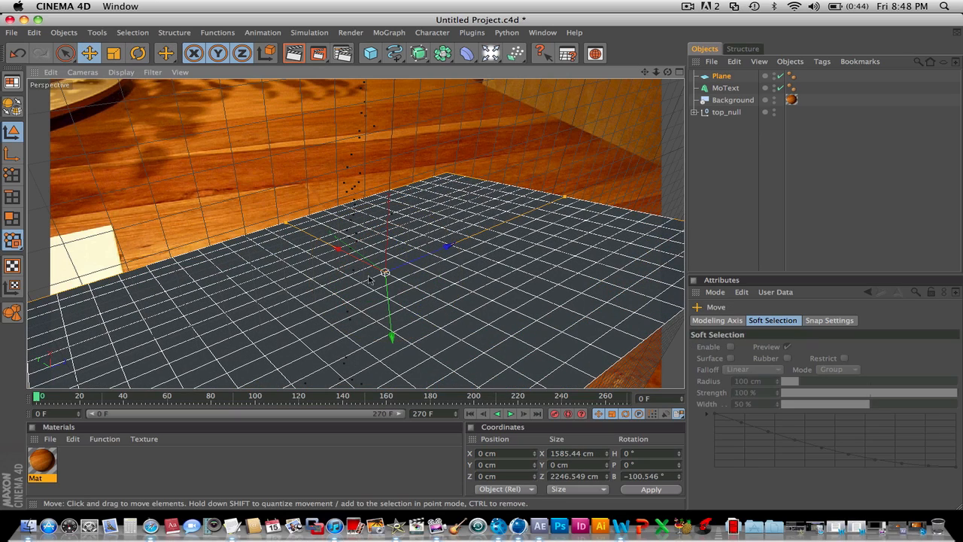
pyautogui.moveTo(391, 342); pyautogui.dragTo(342, 264)
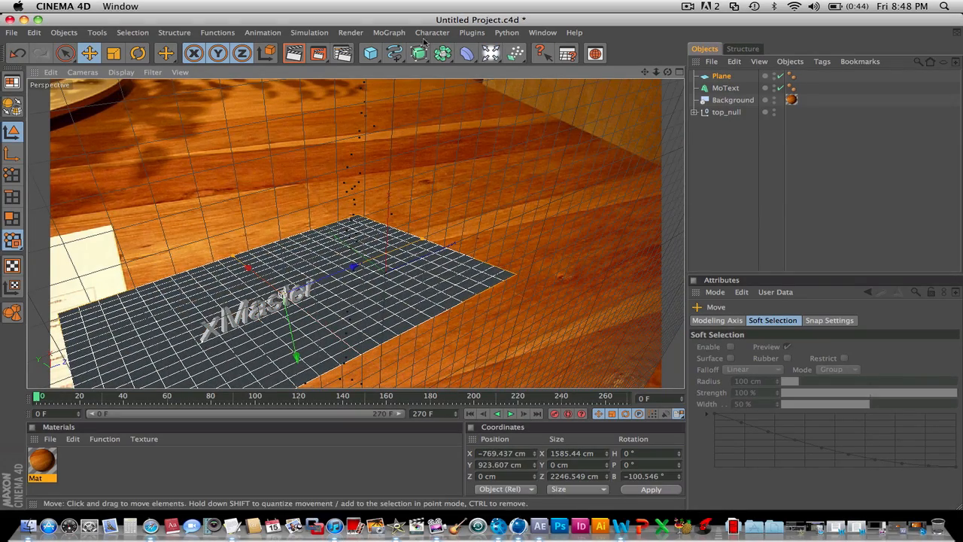
# Add a light and move it to about X 774, Y 367, Z -494 cm
pyautogui.click(490, 53)
pyautogui.moveTo(419, 259)
pyautogui.mouseDown()
pyautogui.moveTo(276, 234)
pyautogui.moveTo(237, 239)
pyautogui.moveTo(222, 89)
pyautogui.moveTo(224, 99)
pyautogui.moveTo(151, 63)
pyautogui.mouseUp()
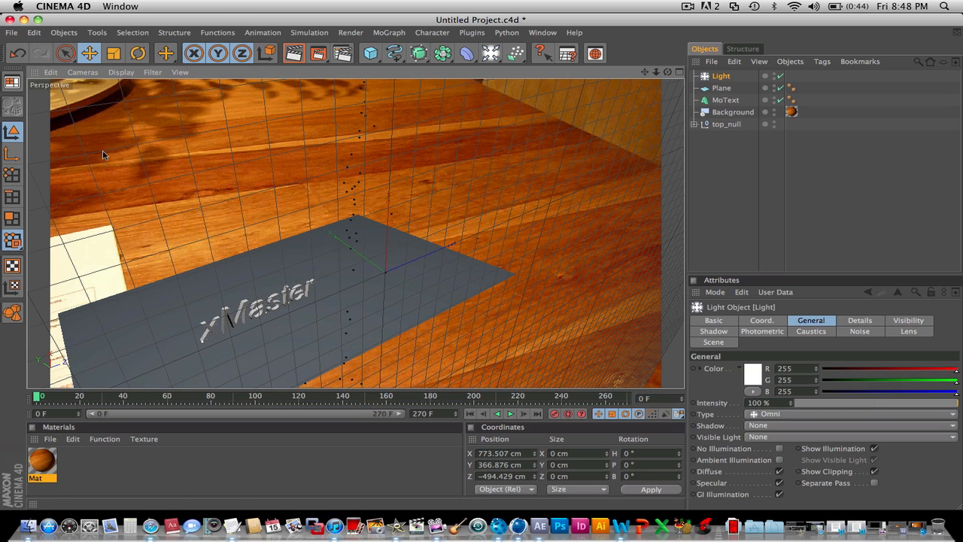
pyautogui.click(730, 188)
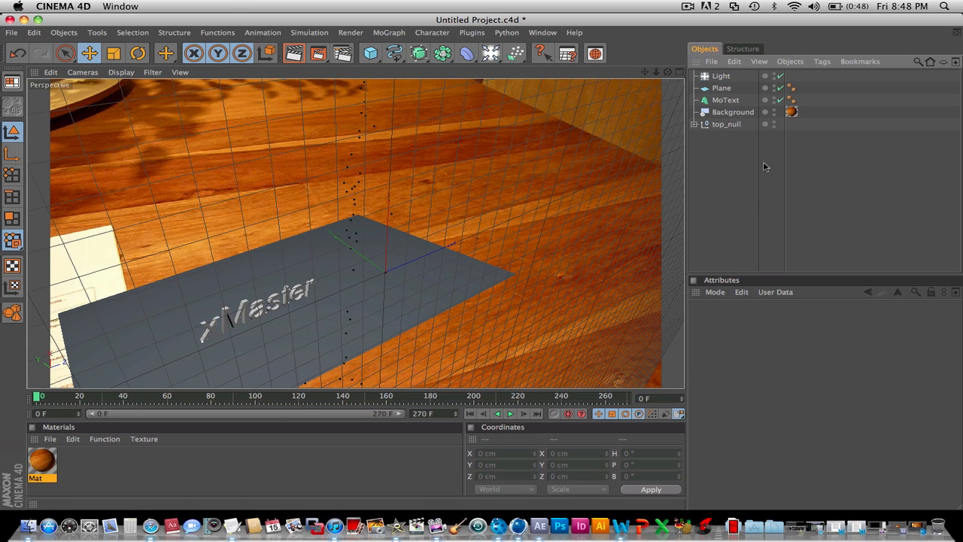
# Apply the footage material Mat to the plane and set its texture projection to Frontal
pyautogui.moveTo(54, 455); pyautogui.dragTo(171, 404)
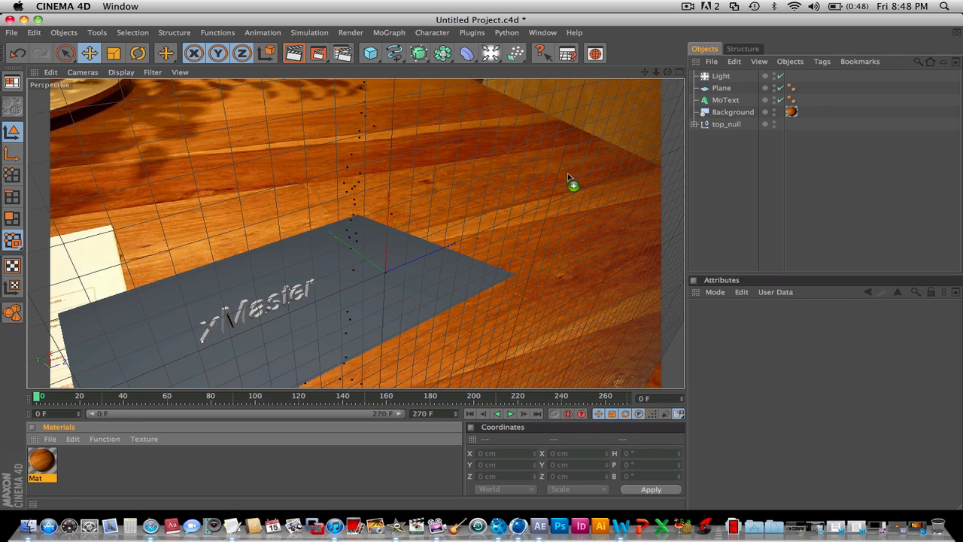
pyautogui.moveTo(719, 92); pyautogui.dragTo(726, 91)
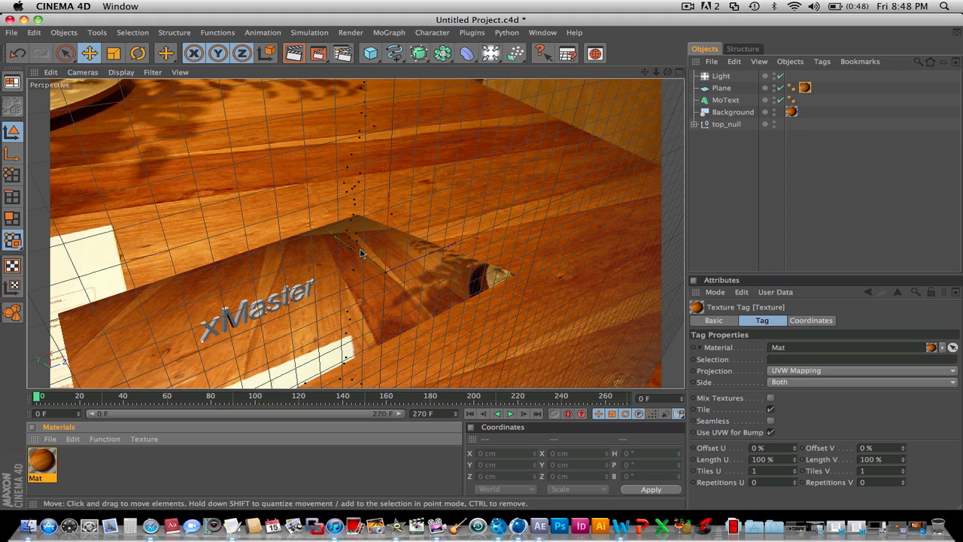
pyautogui.click(777, 382)
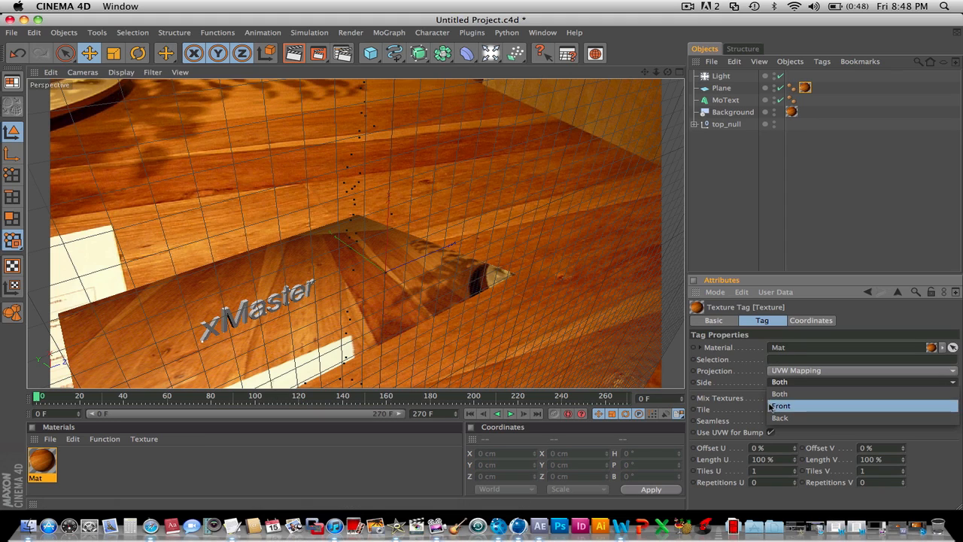
pyautogui.click(781, 373)
pyautogui.click(783, 371)
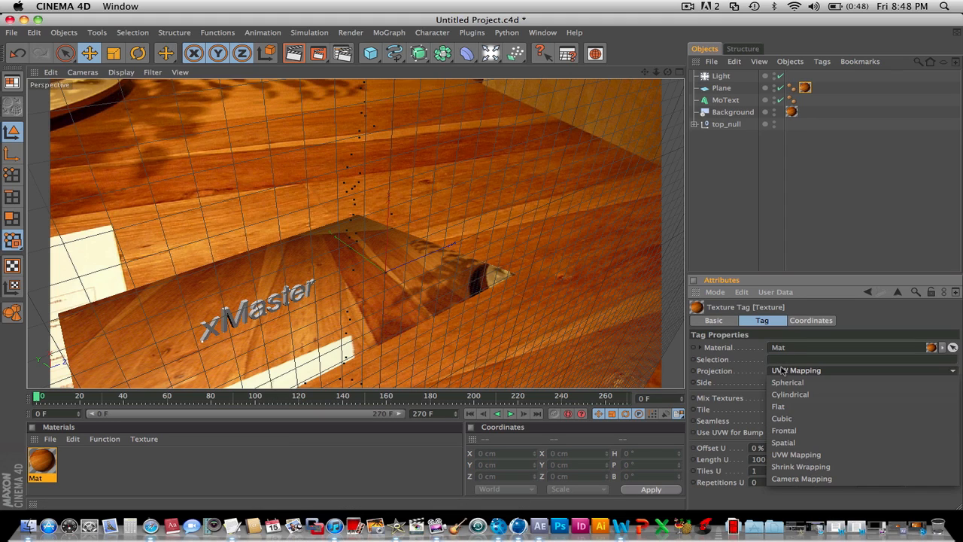
pyautogui.click(784, 430)
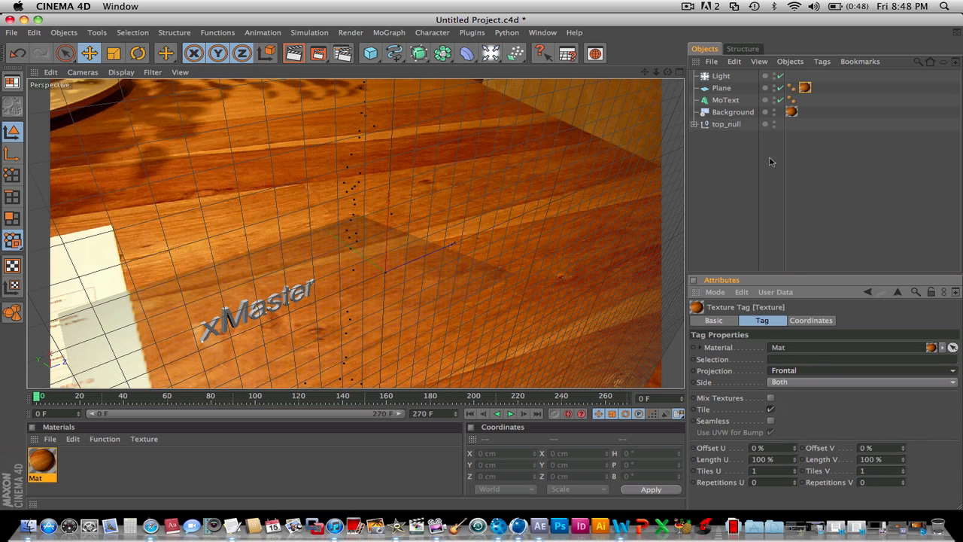
pyautogui.click(743, 173)
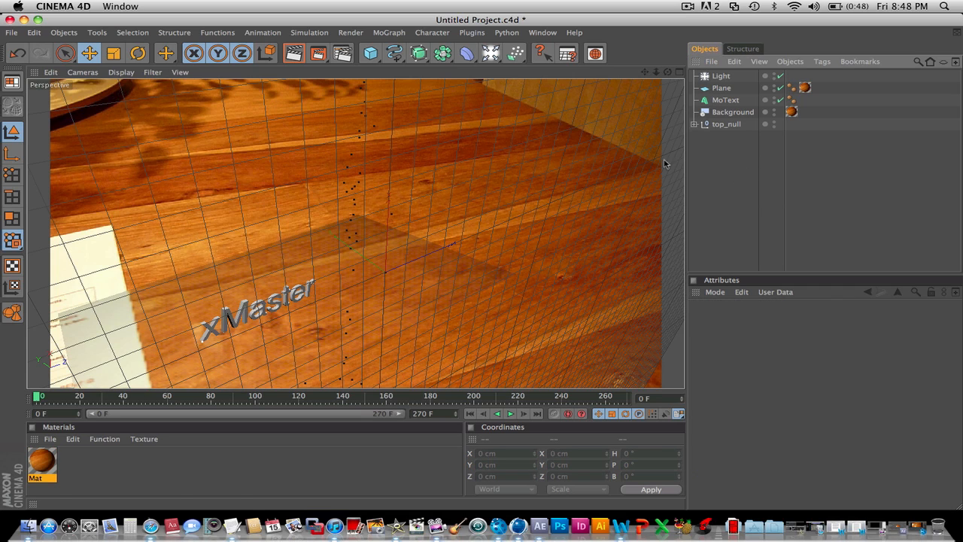
# Add a Compositing tag to the plane, with Self Shadowing disabled and Compositing Background enabled
pyautogui.click(806, 89)
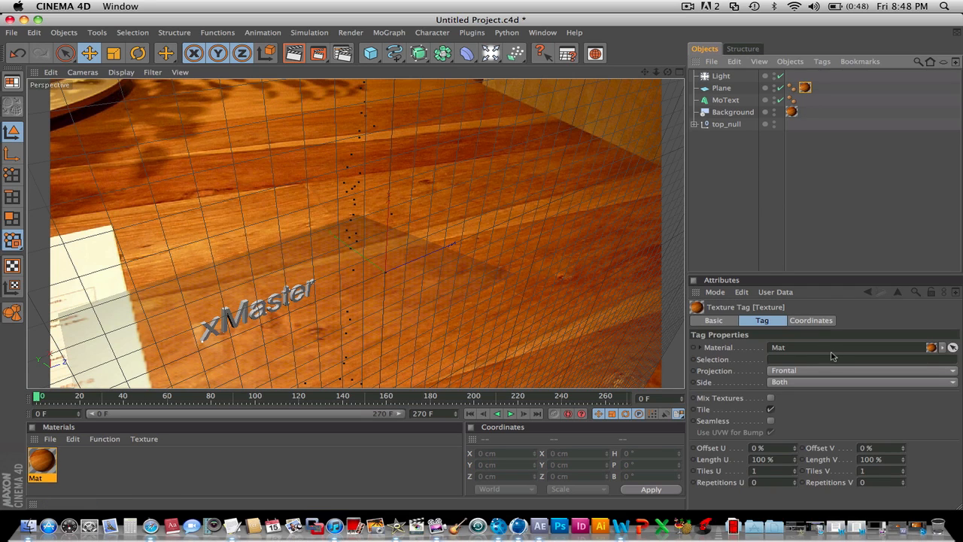
pyautogui.click(715, 64)
pyautogui.click(700, 102)
pyautogui.click(819, 65)
pyautogui.moveTo(823, 79)
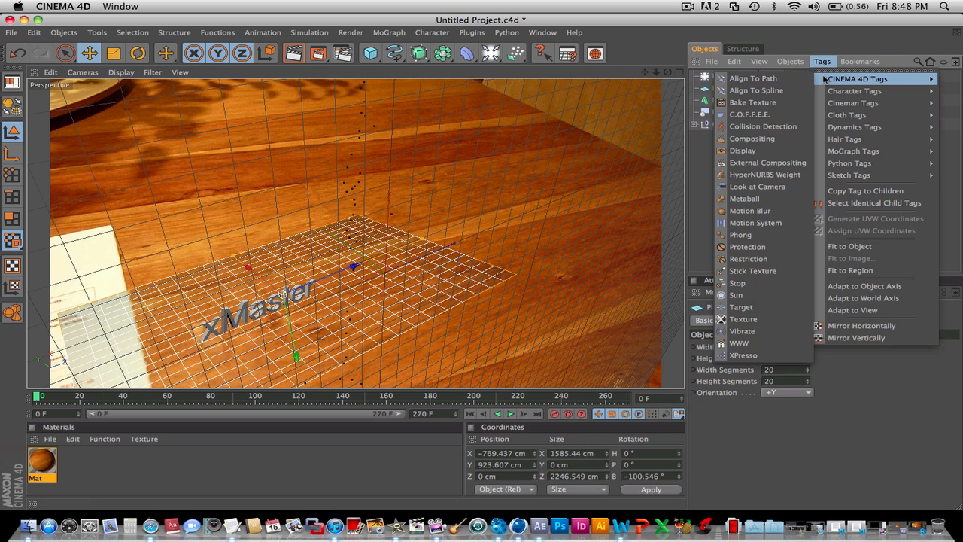
pyautogui.click(757, 140)
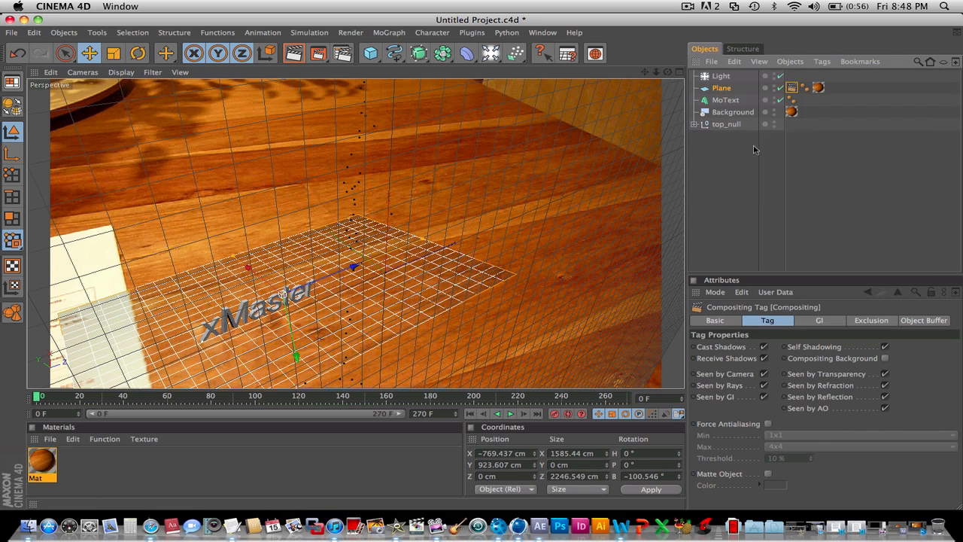
pyautogui.click(884, 347)
pyautogui.click(885, 358)
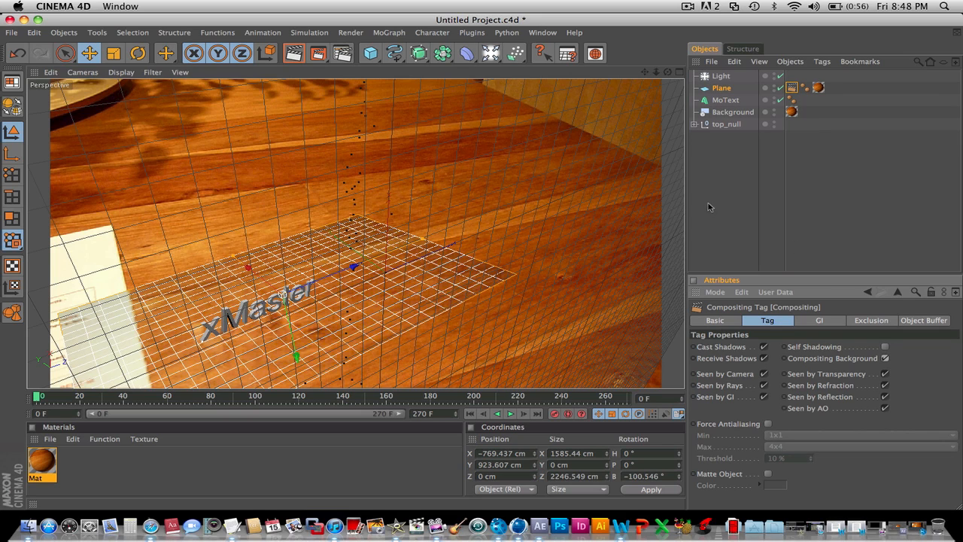
pyautogui.click(739, 196)
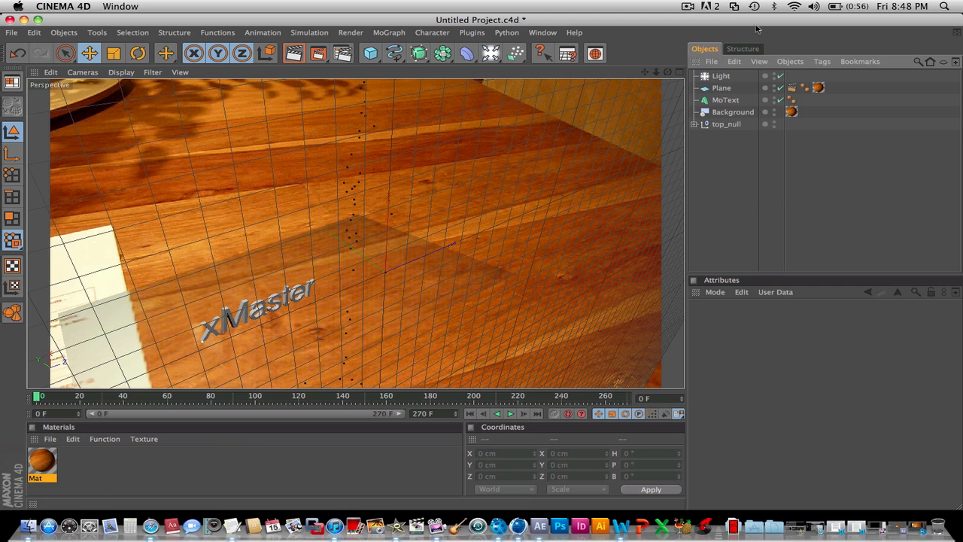
# Set the light's shadow type to Shadow Maps (Soft) and render the view to check the shadow
pyautogui.click(729, 79)
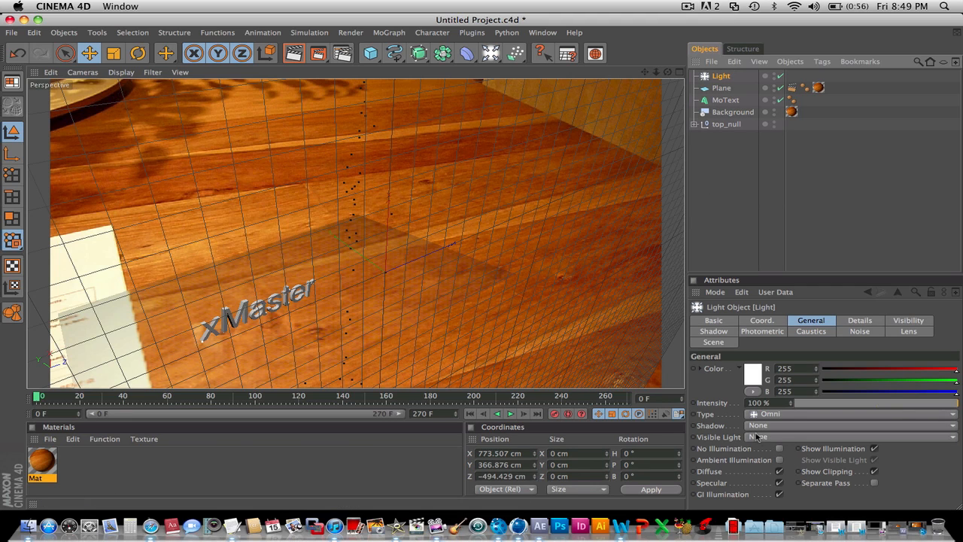
pyautogui.click(756, 426)
pyautogui.click(755, 450)
pyautogui.click(725, 216)
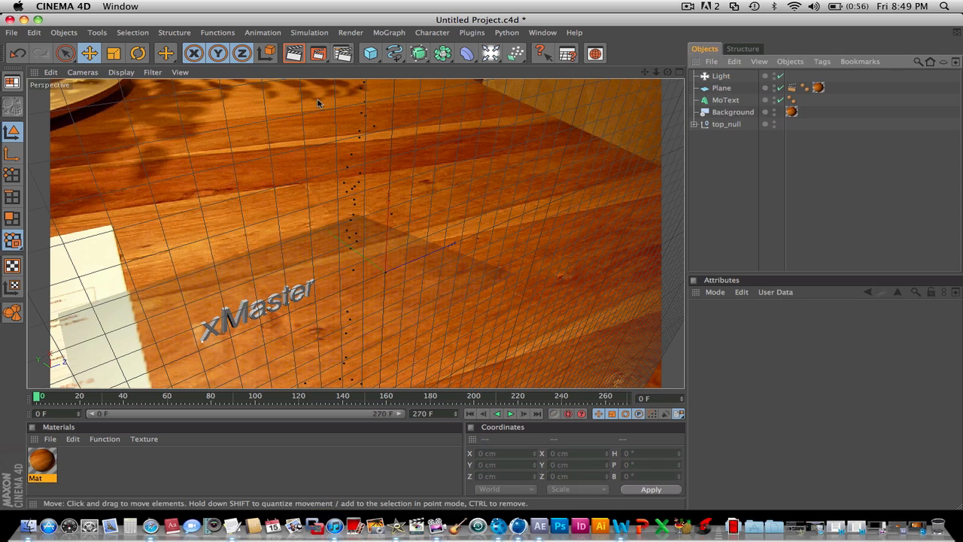
pyautogui.click(295, 57)
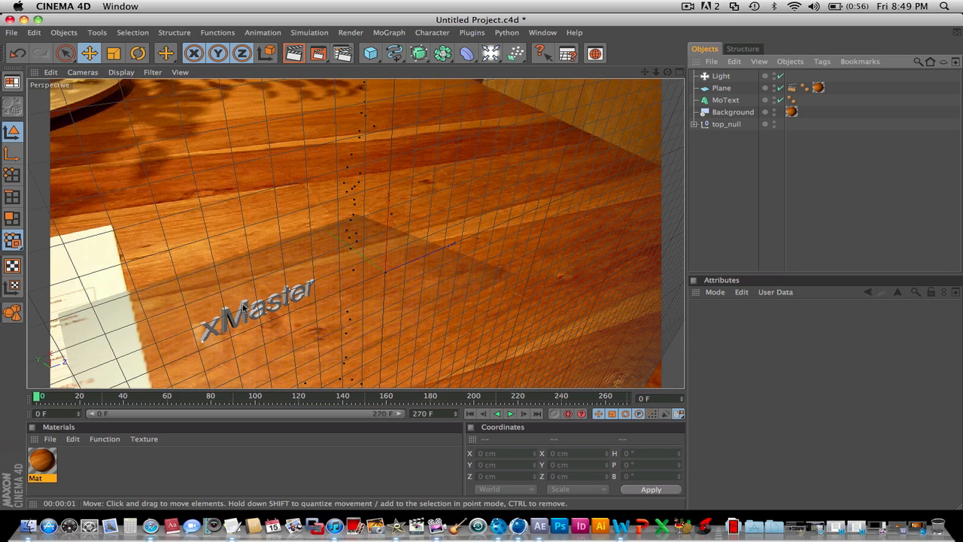
# Rotate the xMaster text slightly, to a bank angle of about -83°
pyautogui.click(247, 308)
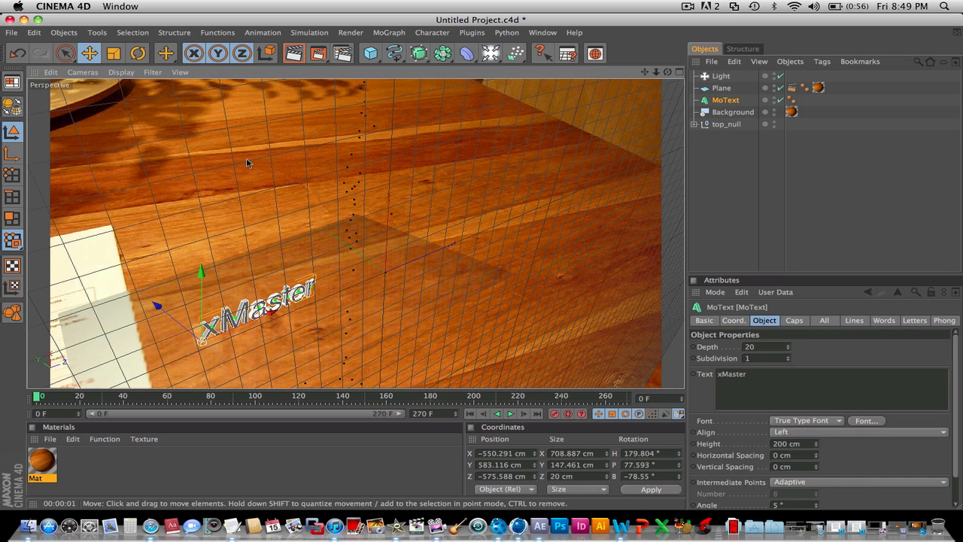
pyautogui.press('r')
pyautogui.moveTo(186, 308); pyautogui.dragTo(176, 325)
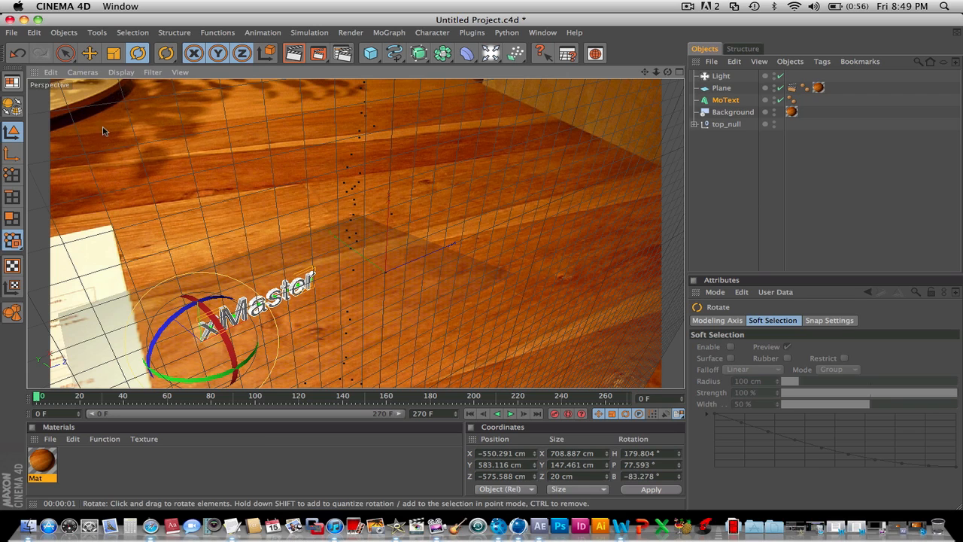
pyautogui.click(90, 53)
# Raise the light's intensity to 150% and render the view to check the text and its shadow
pyautogui.click(721, 76)
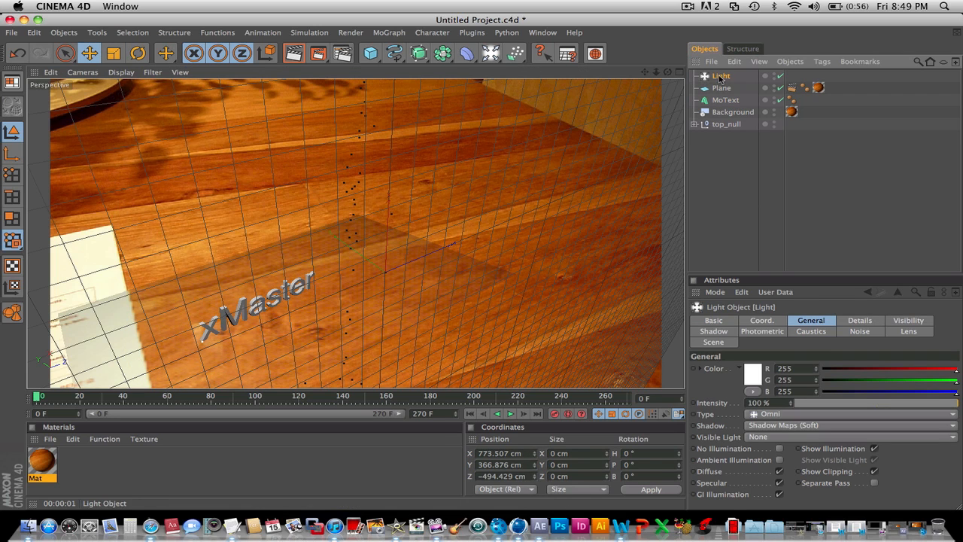
pyautogui.click(751, 403)
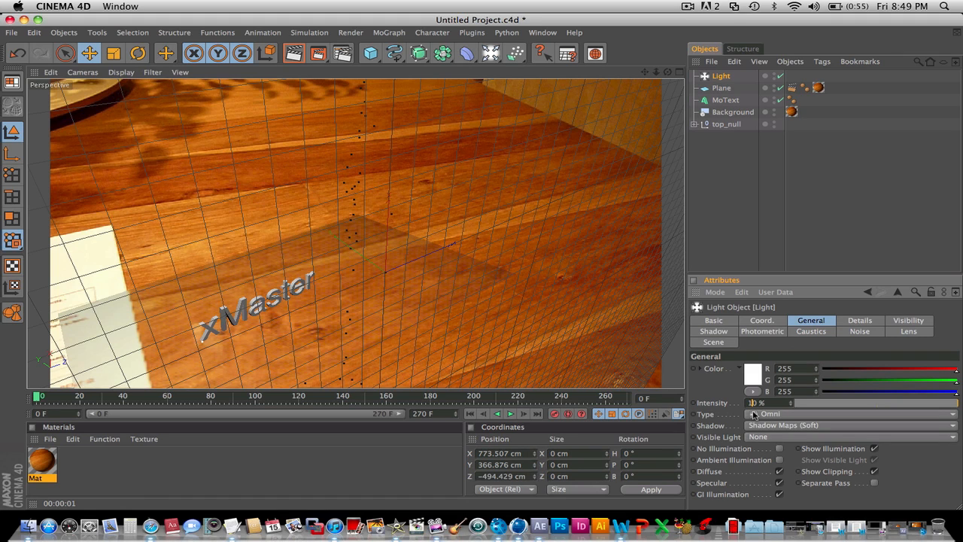
pyautogui.press('Return')
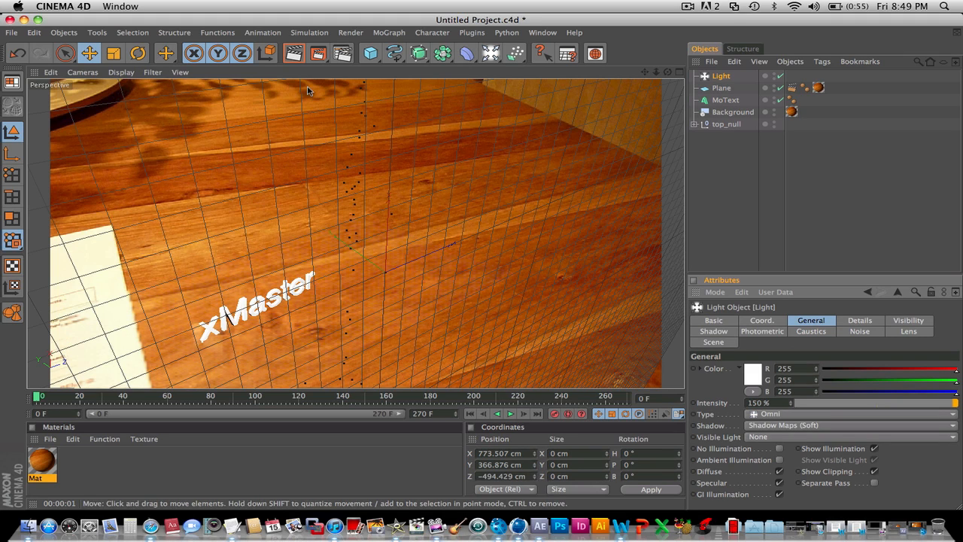
pyautogui.click(296, 59)
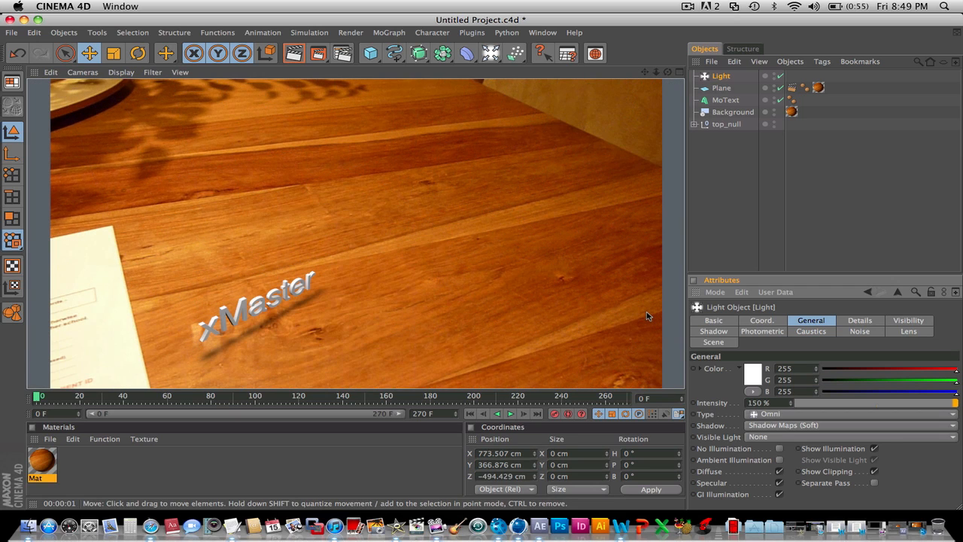
pyautogui.click(705, 249)
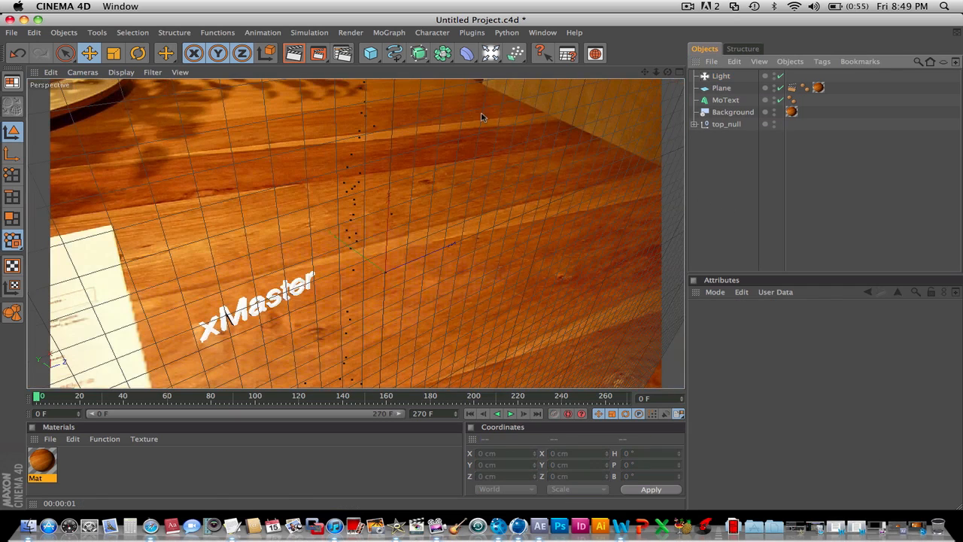
pyautogui.click(47, 9)
pyautogui.click(46, 9)
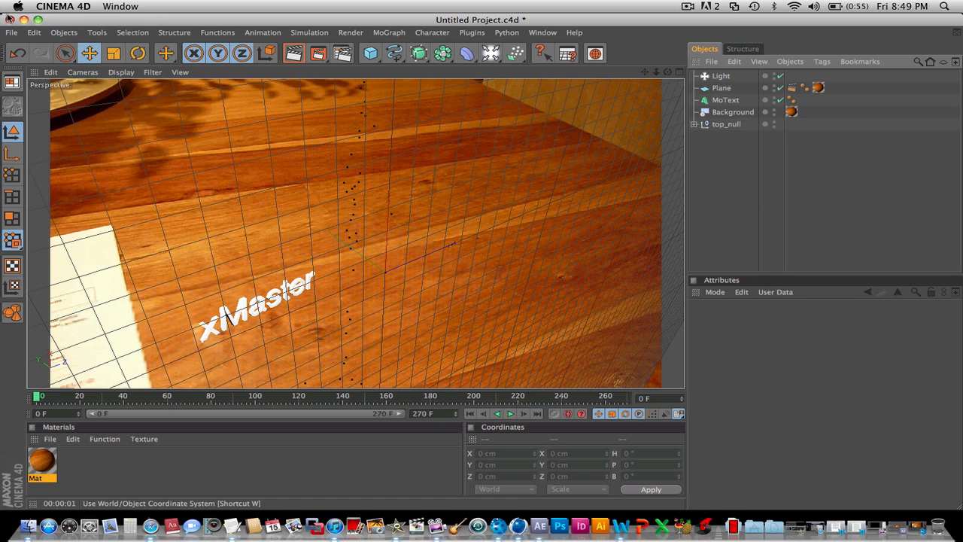
pyautogui.click(687, 6)
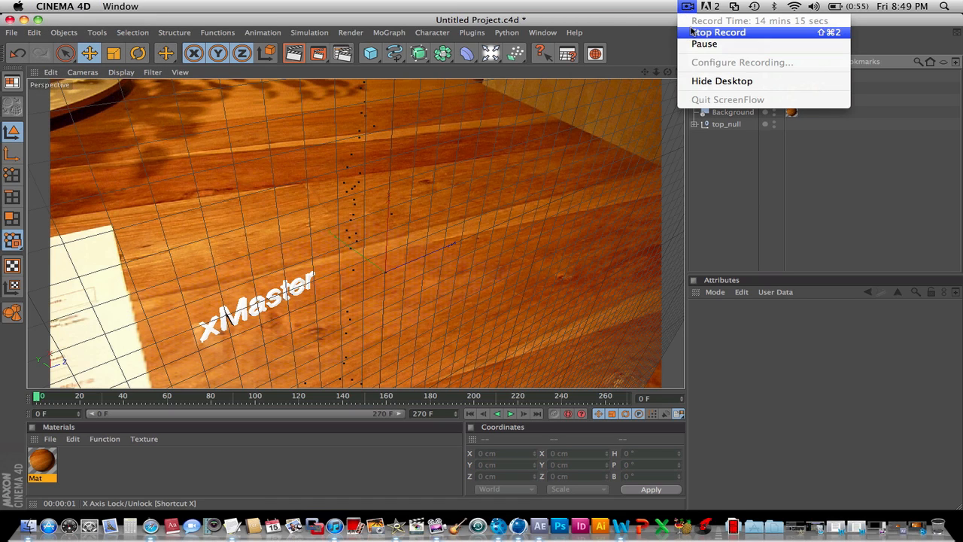